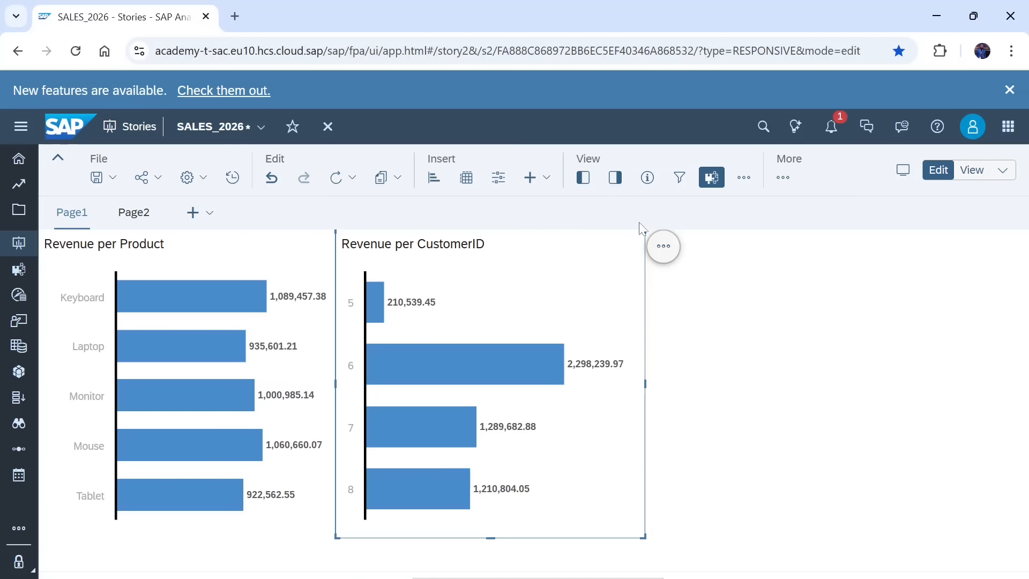
Show the styling options of the Revenue per CustomerID chart and set its left position to 389 px.
click(616, 178)
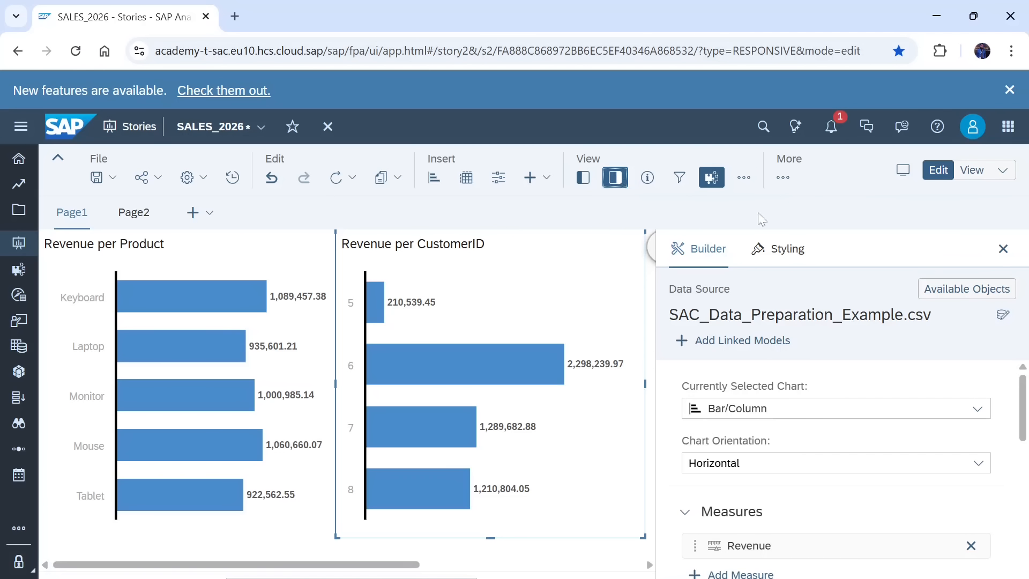
click(799, 252)
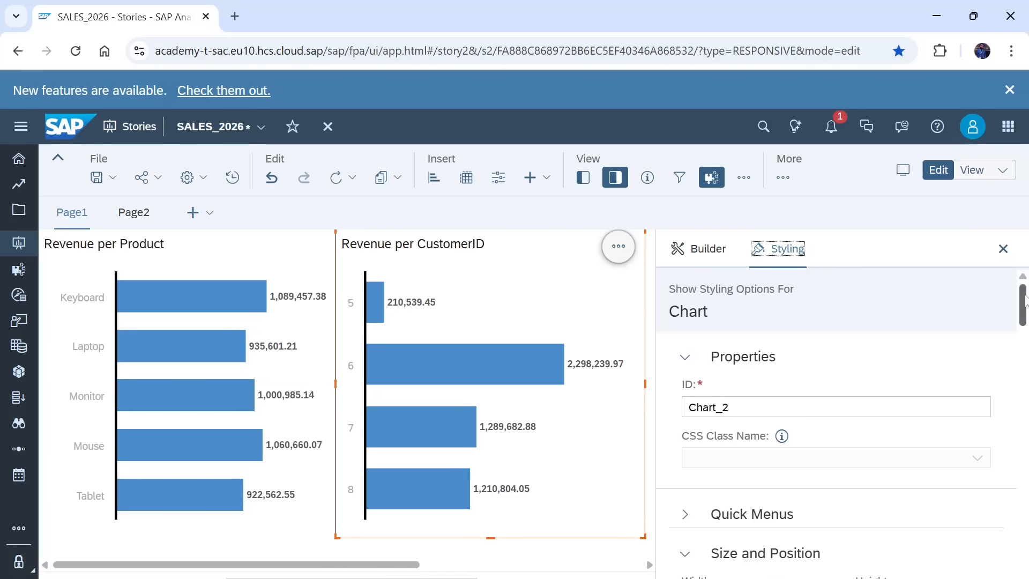
mouse_move(1021, 300)
mouse_down()
mouse_move(1024, 423)
mouse_move(998, 475)
mouse_move(1021, 321)
mouse_up()
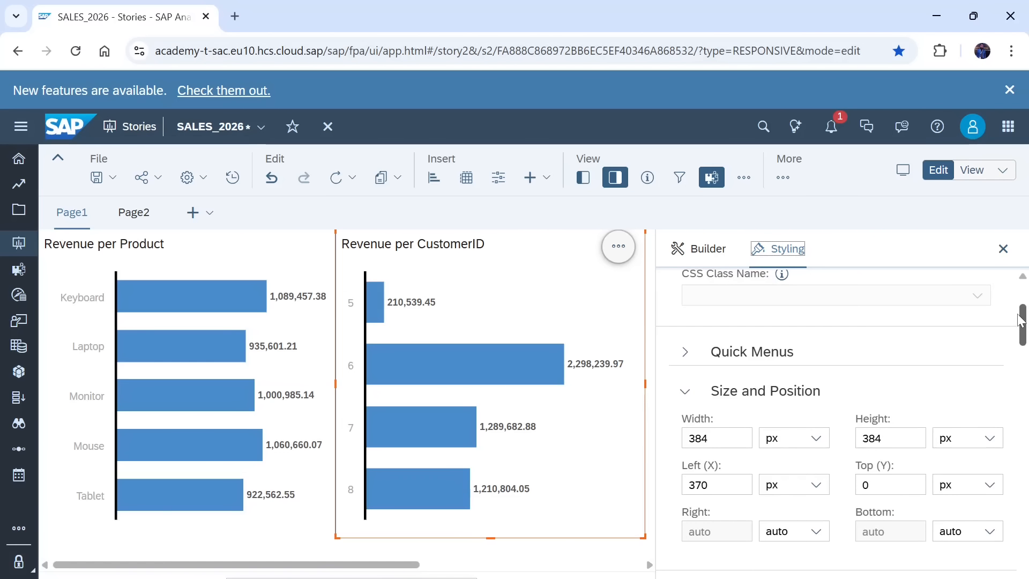
drag(1021, 320, 1021, 324)
double_click(698, 455)
text(389)
key(Return)
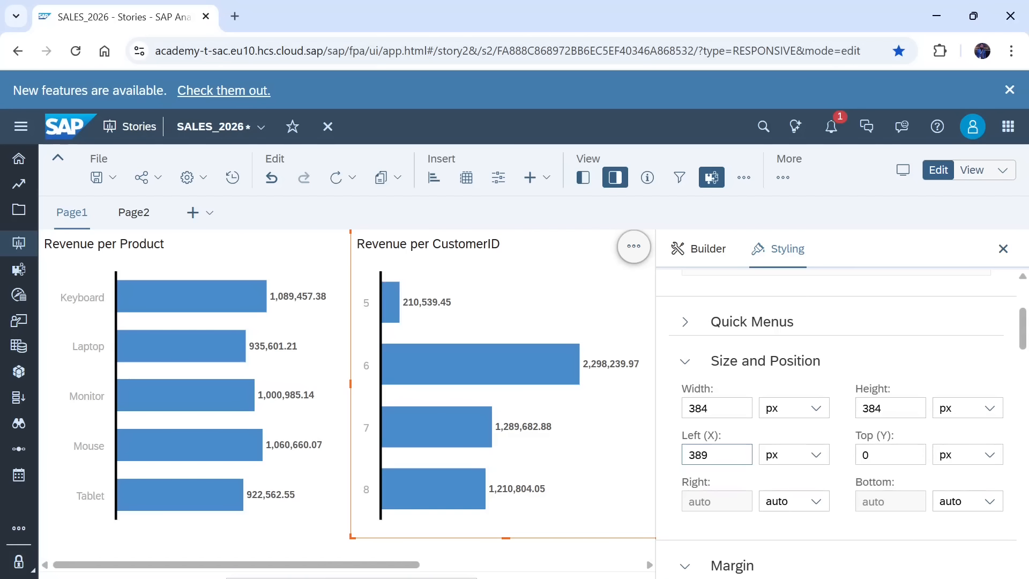
Set the Revenue per CustomerID chart's left position to 370 px.
key(BackSpace)
key(BackSpace)
text(70)
key(Return)
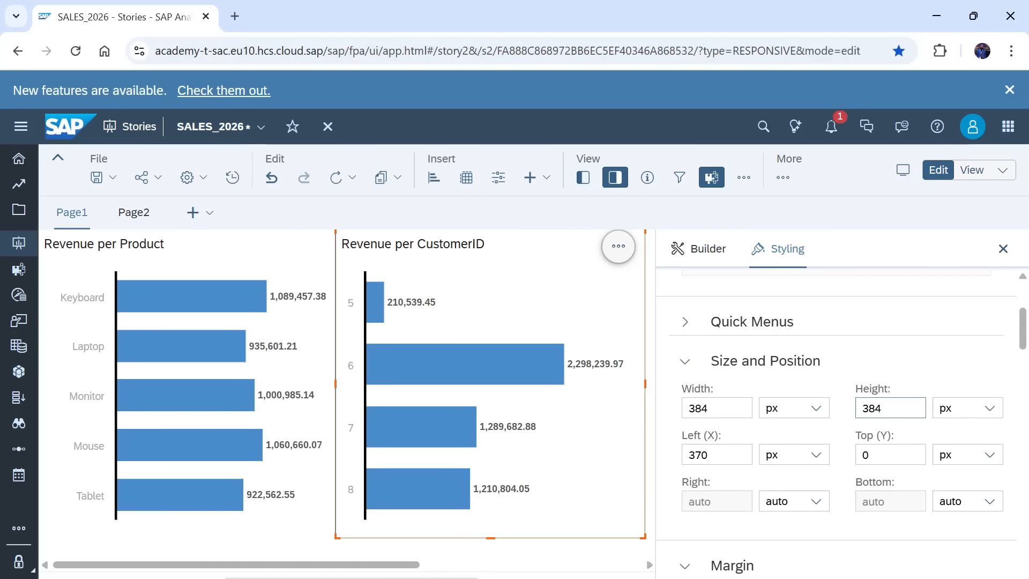
Set the Revenue per CustomerID chart's top position to 20 px.
click(884, 454)
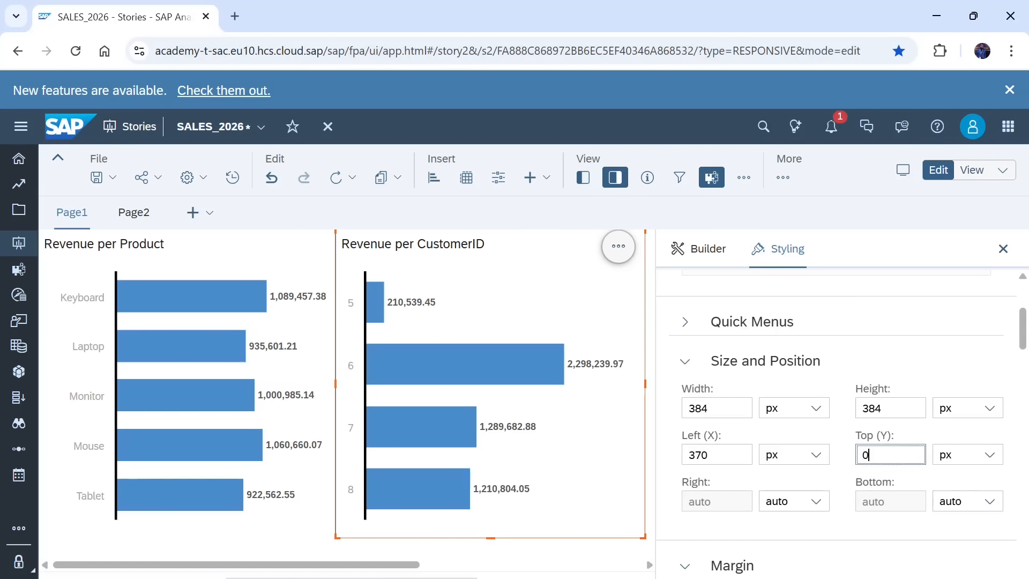
key(BackSpace)
text(20)
key(Return)
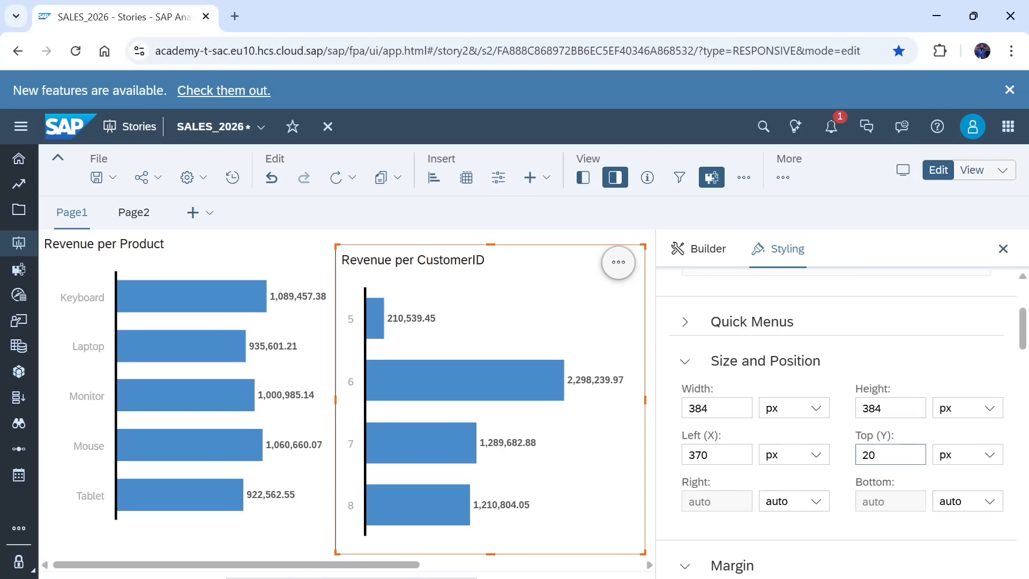
Try a top position of 50 px, and move the chart back to the page's upper edge at 384 px from the left.
click(882, 455)
key(BackSpace)
key(BackSpace)
text(50)
key(Return)
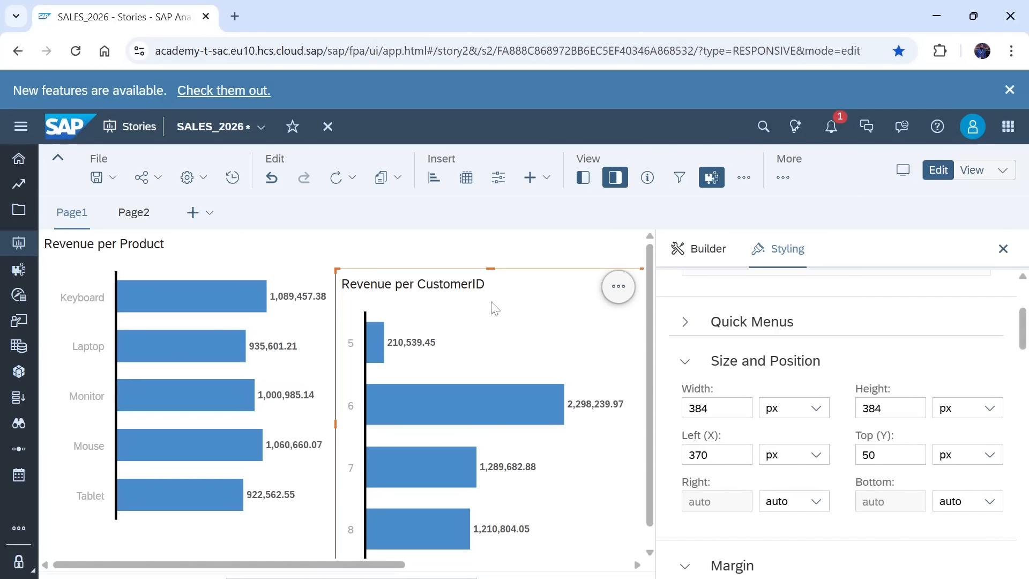
drag(518, 271, 503, 244)
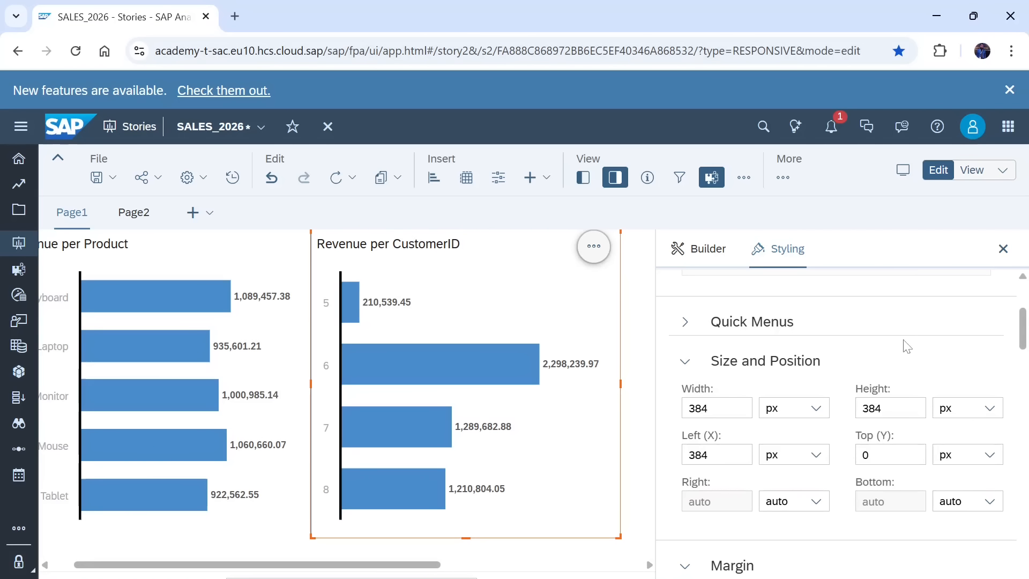
Try a left margin of 30 px on the Revenue per CustomerID chart, and reset it to 0.
drag(1024, 318, 1025, 347)
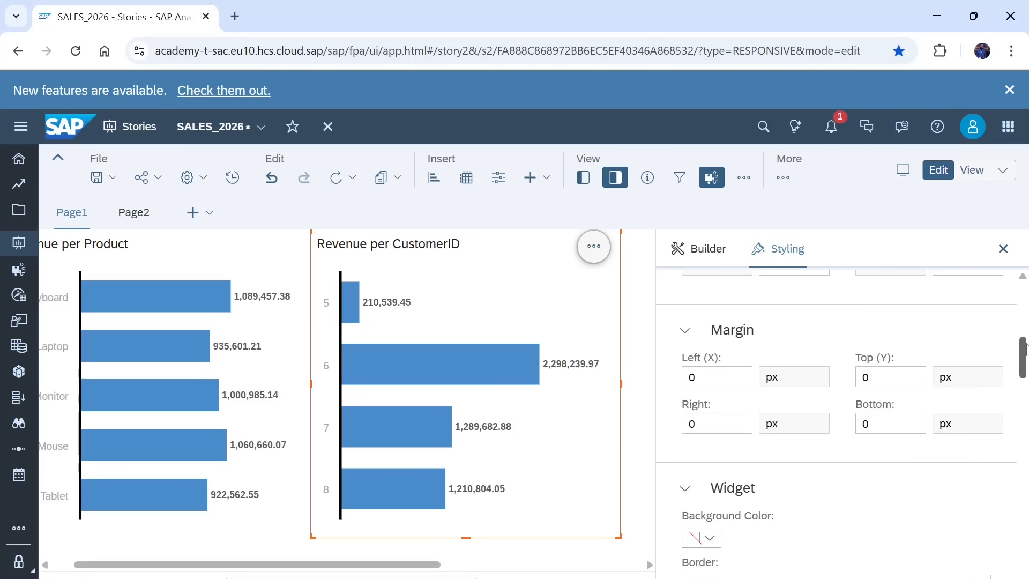
click(743, 377)
key(BackSpace)
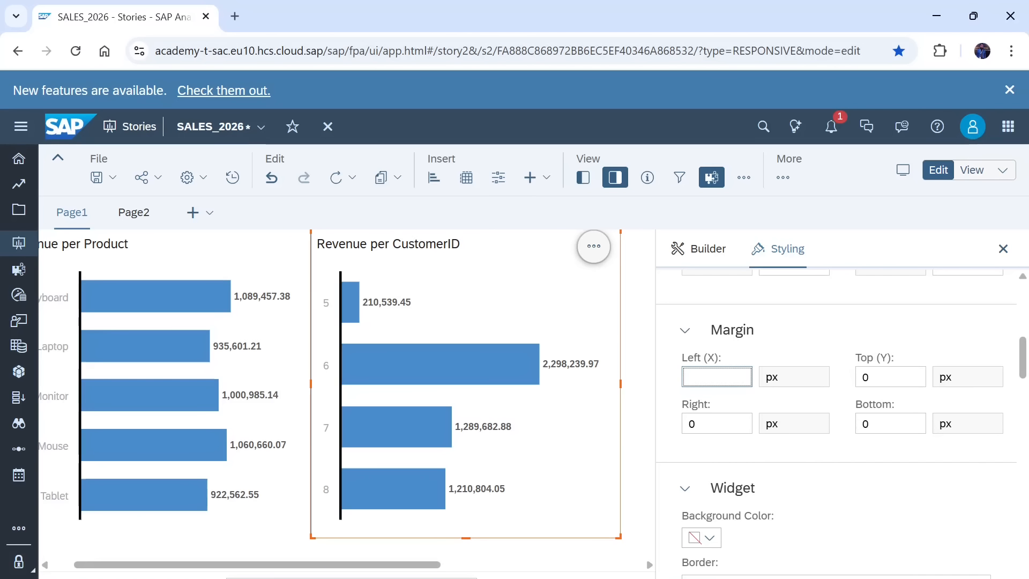
text(30)
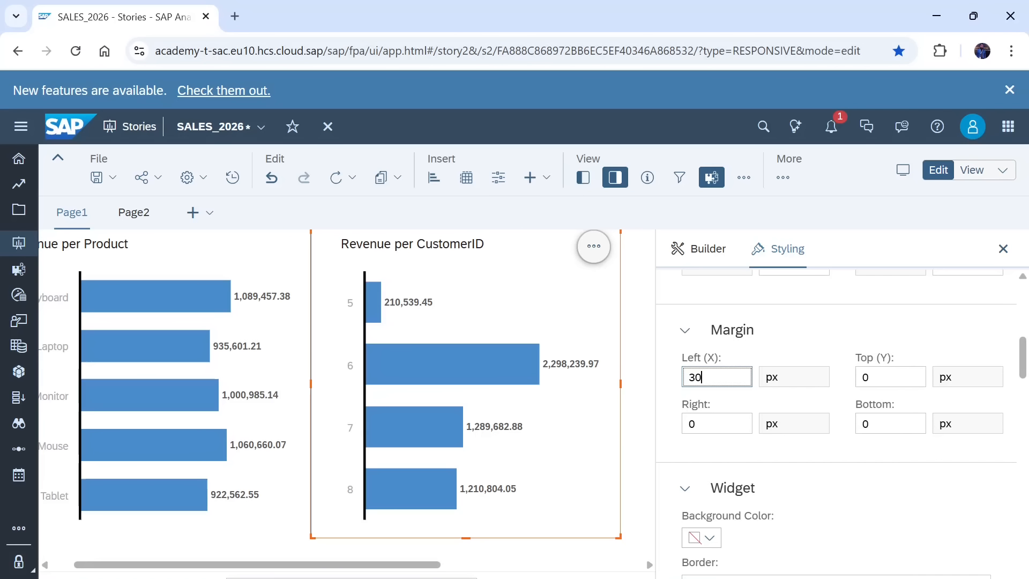
key(BackSpace)
key(BackSpace)
text(0)
Set the chart's right margin to 30 px and its top margin to 30 px, after trying 50 px for the top.
click(714, 424)
key(BackSpace)
text(30)
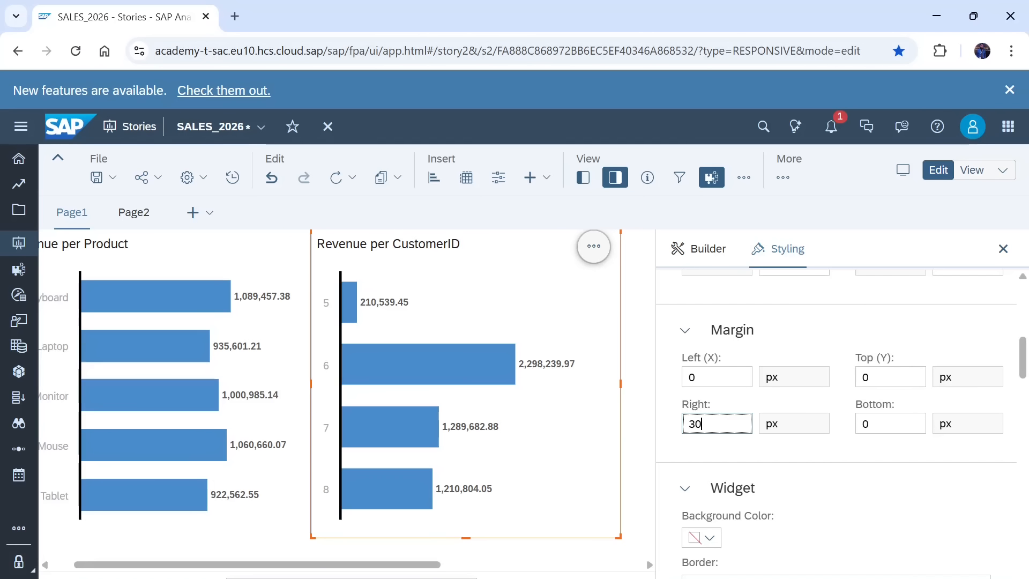
click(885, 424)
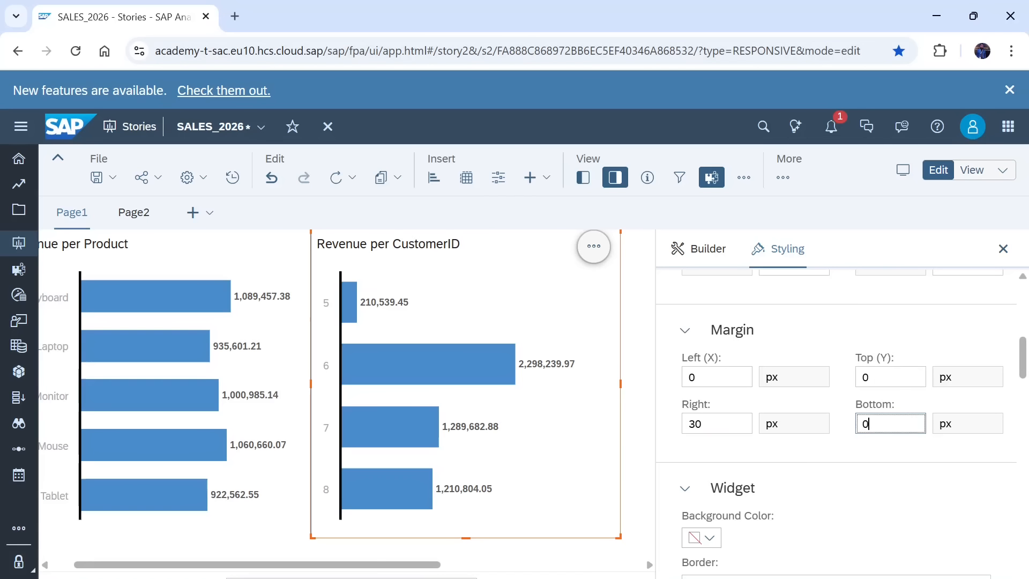
click(884, 377)
key(BackSpace)
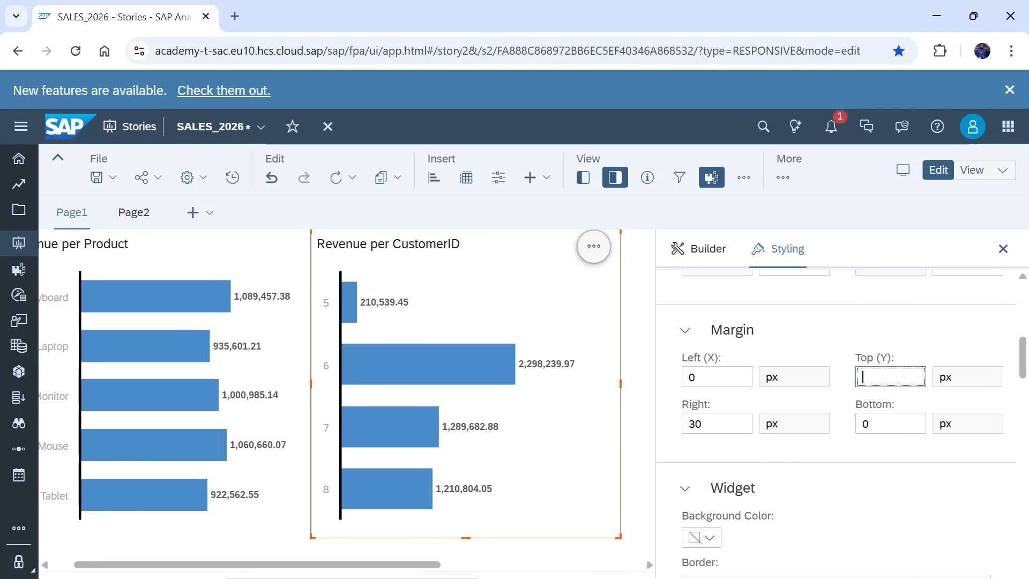
text(50)
key(BackSpace)
key(BackSpace)
text(30)
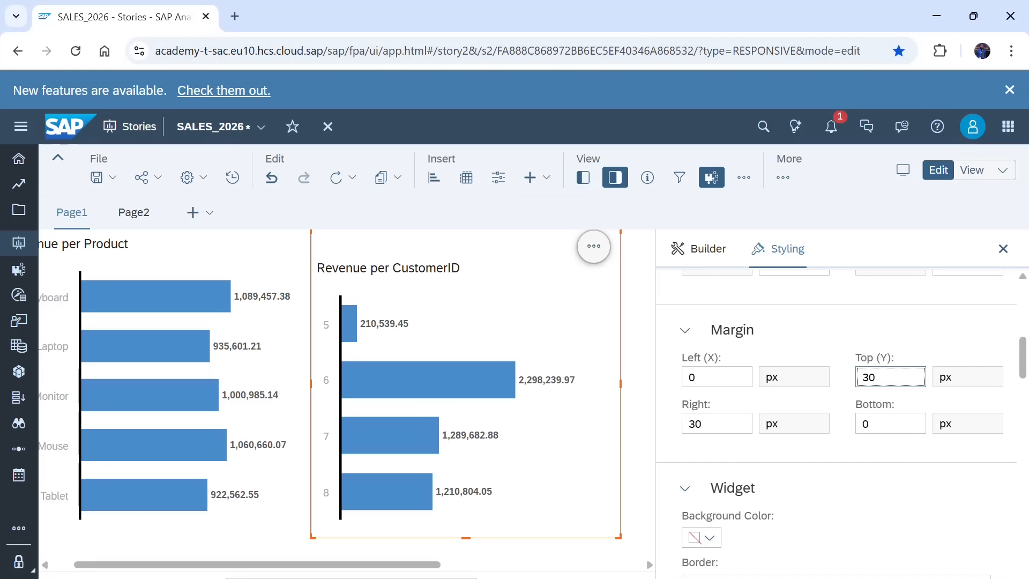
Hide the styling options and save the story.
click(616, 179)
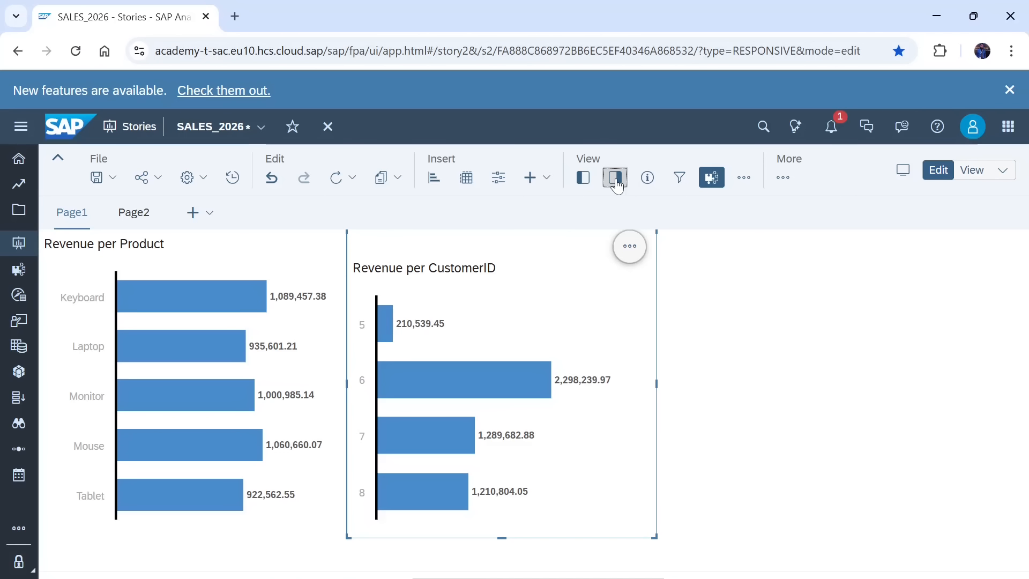
key(ctrl+s)
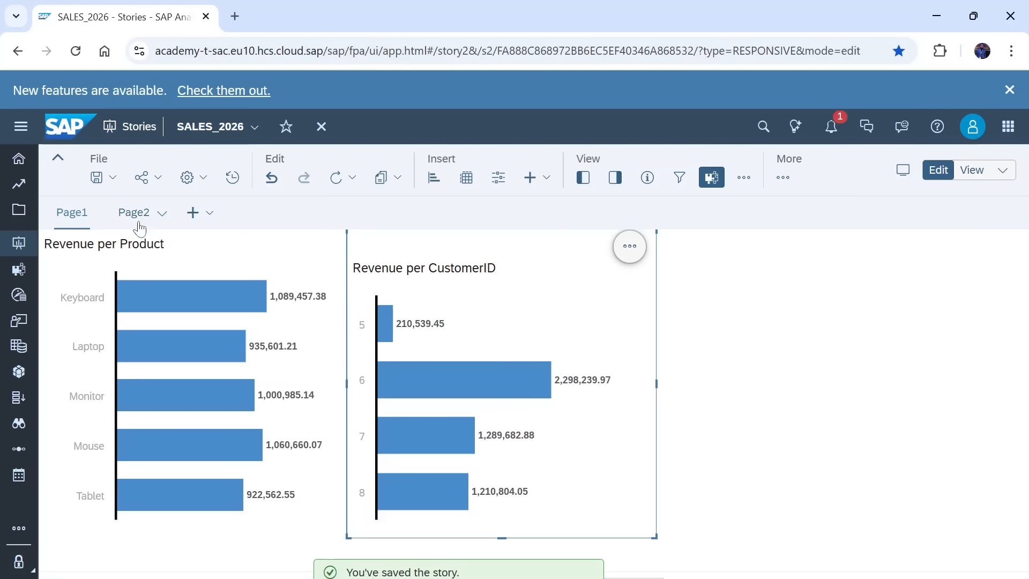
Insert a Flow Layout Panel container on the empty Page2.
click(139, 221)
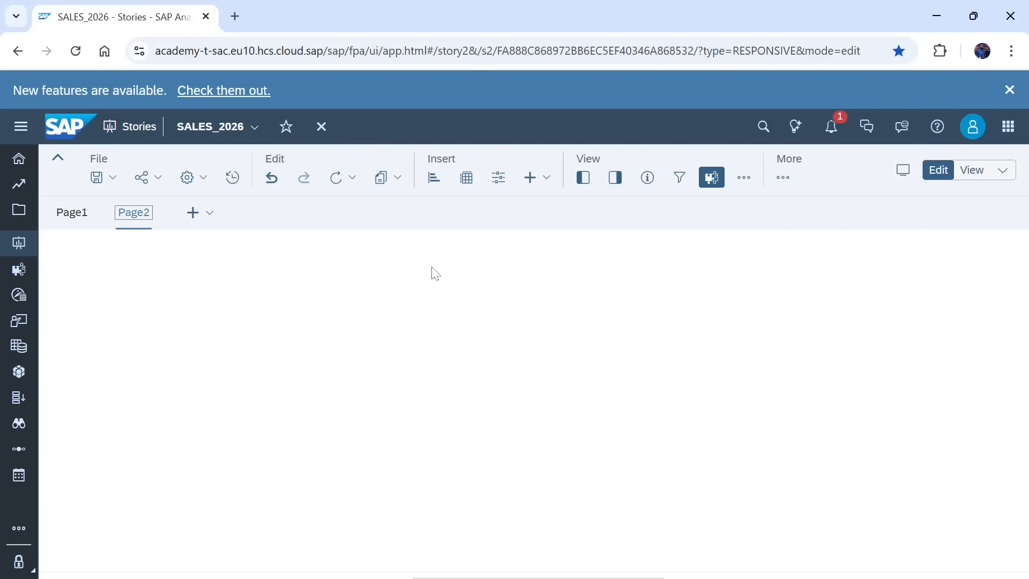
click(547, 182)
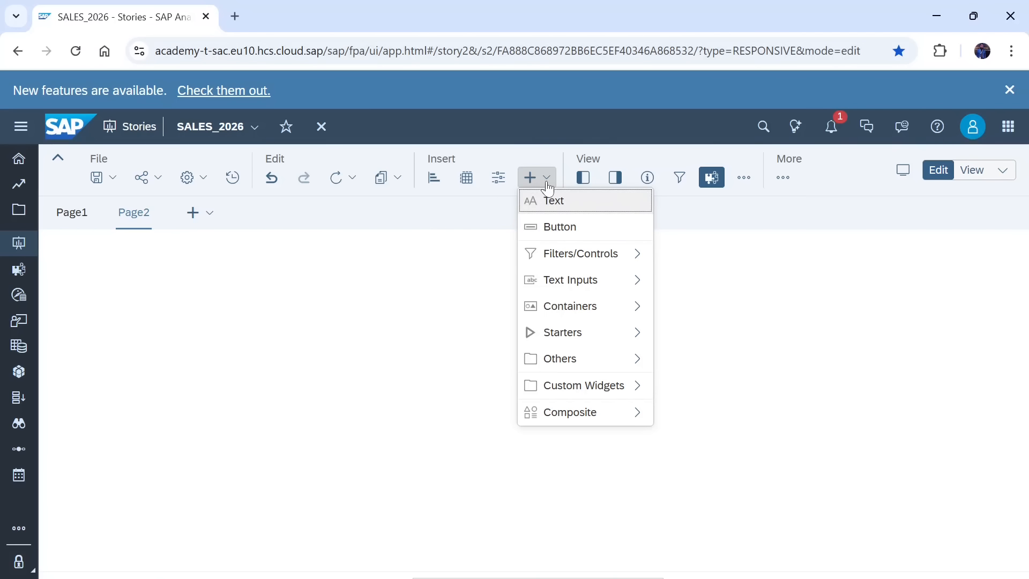
mouse_move(593, 306)
click(681, 311)
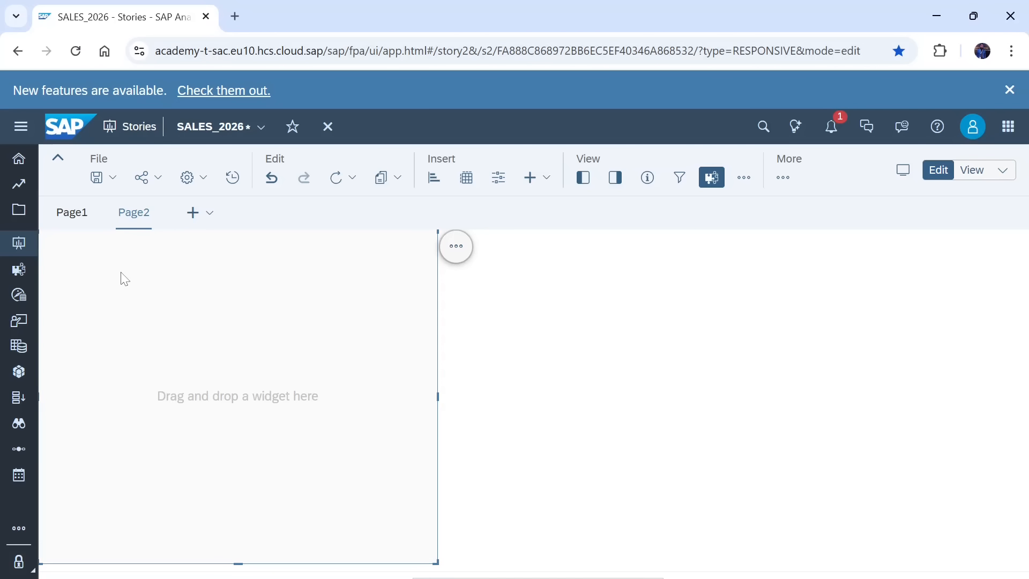
Try adding a blank chart from the assets to the flow layout panel, delete it, and hide the assets.
click(585, 185)
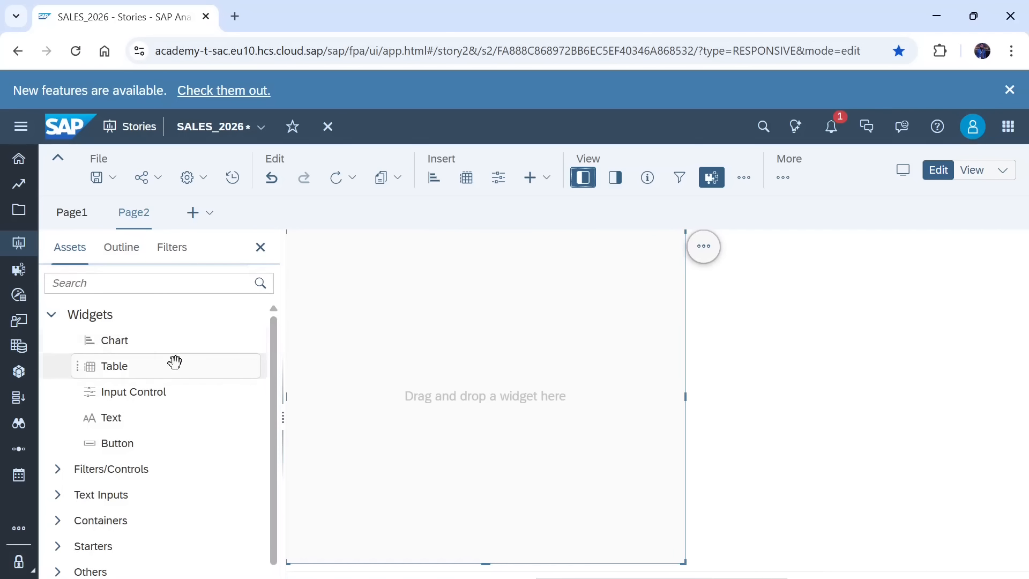
drag(104, 348, 309, 244)
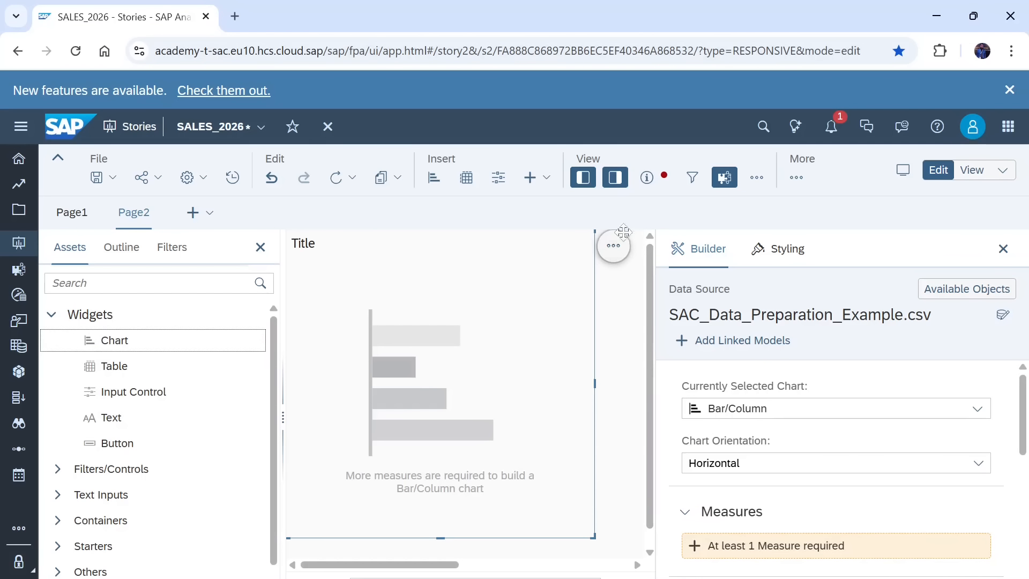
click(614, 248)
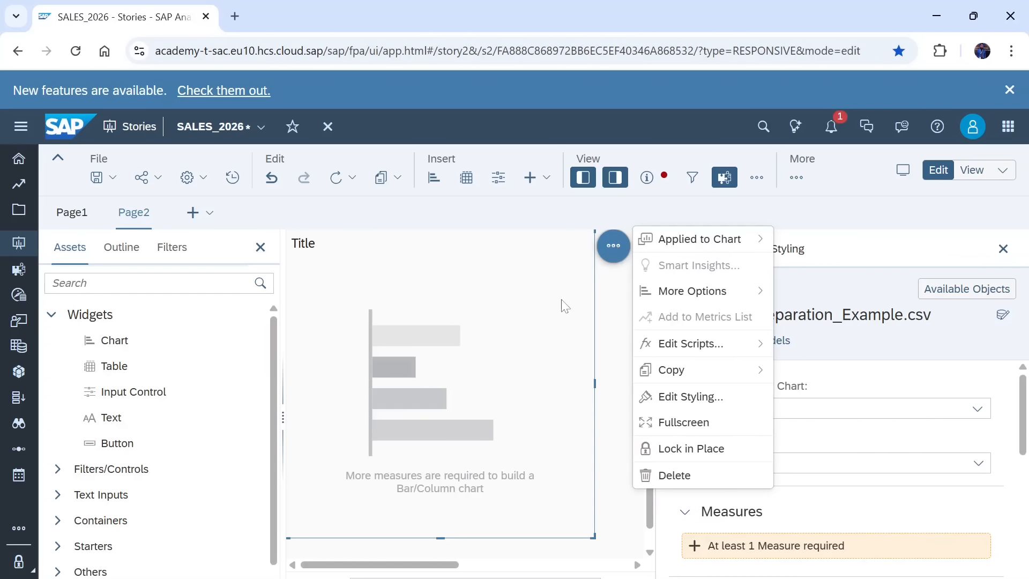
click(674, 475)
click(261, 247)
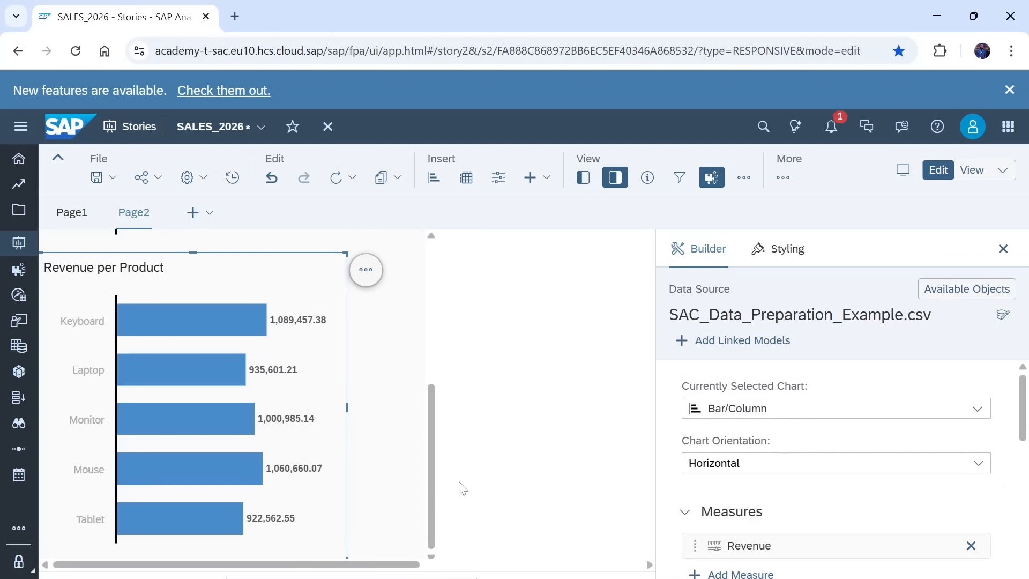
Select the Flow Layout Panel and widen it by extending its right edge beyond the charts.
click(228, 566)
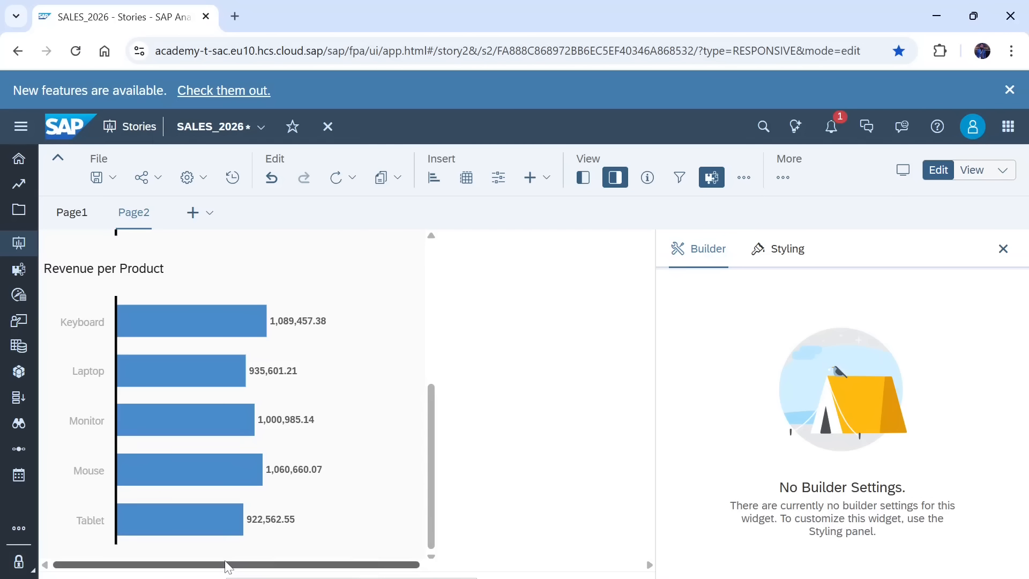
click(431, 356)
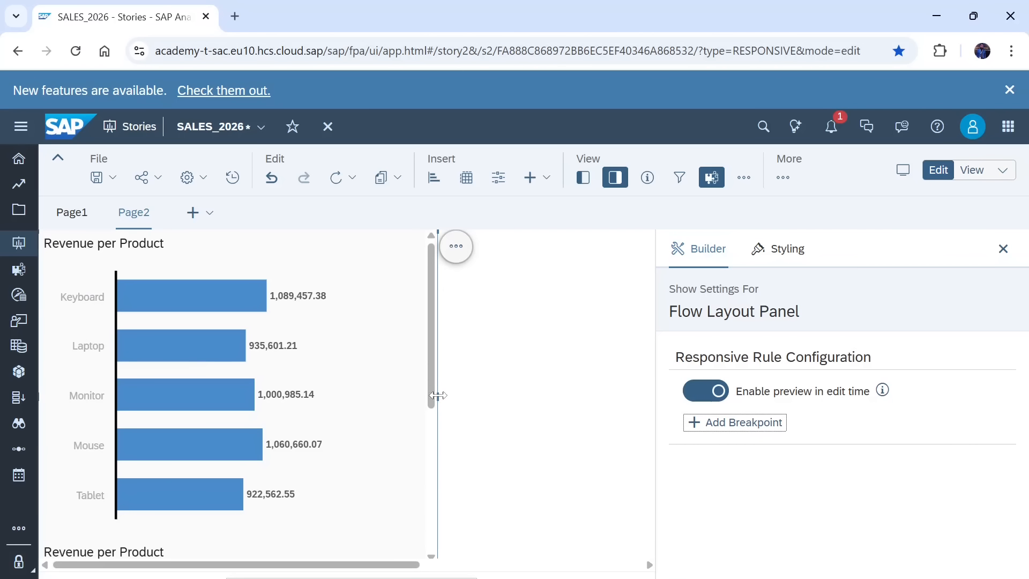
drag(438, 395, 652, 398)
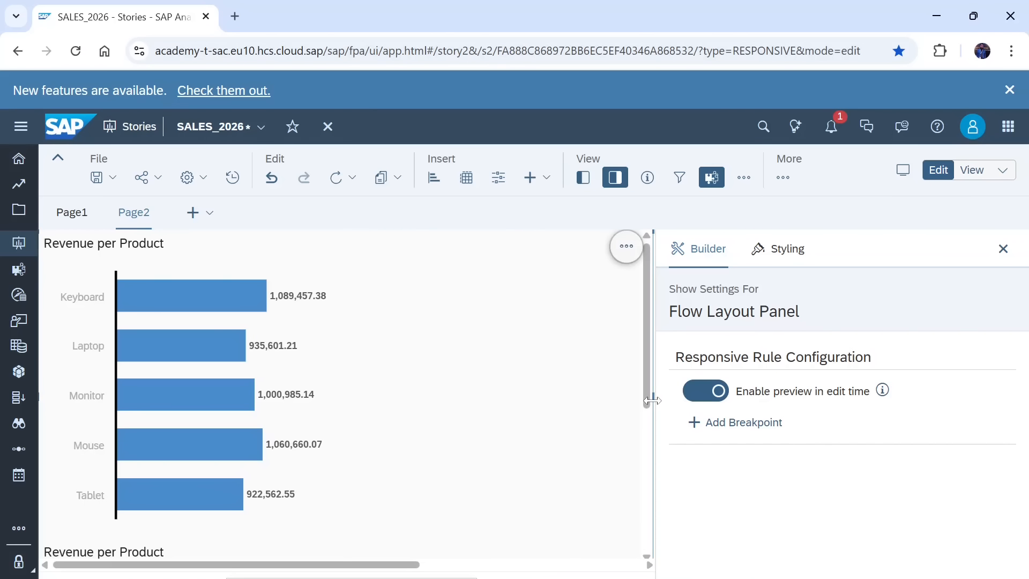
Try to move the lower Revenue per Product chart up beside the first one inside the flow layout panel.
drag(320, 565, 441, 565)
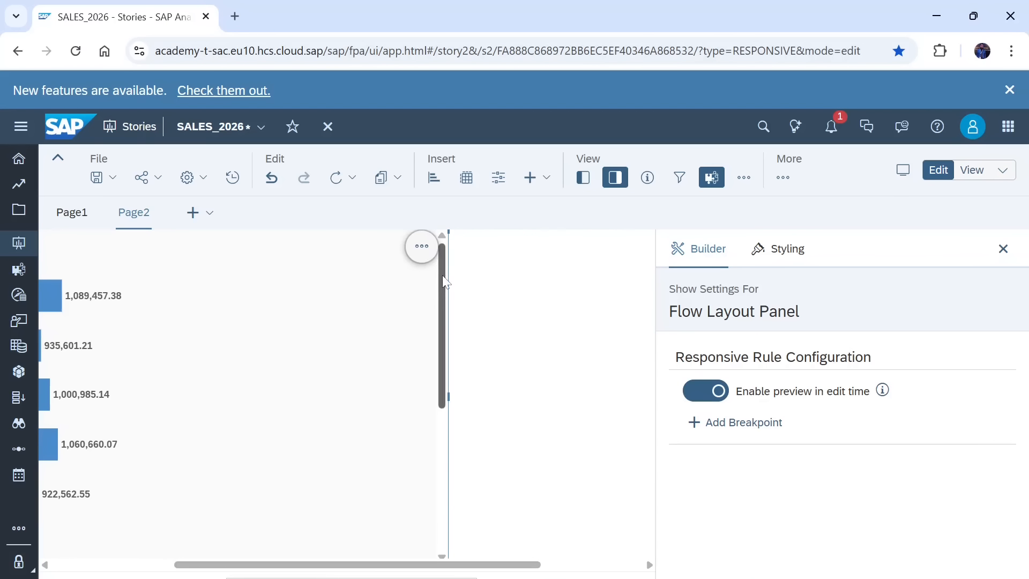
mouse_move(443, 275)
mouse_down()
mouse_move(446, 451)
mouse_move(446, 268)
mouse_up()
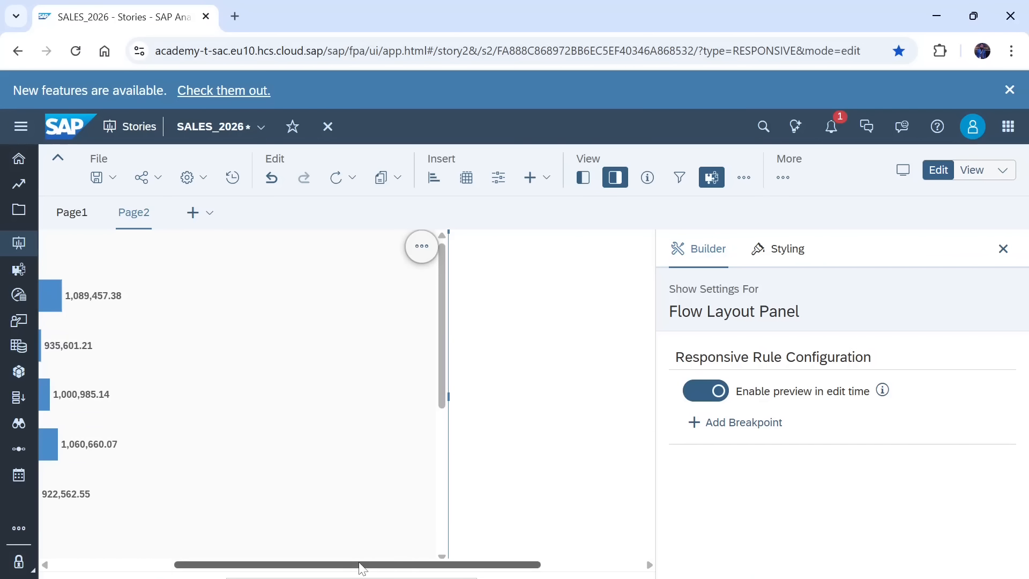
drag(362, 566, 241, 567)
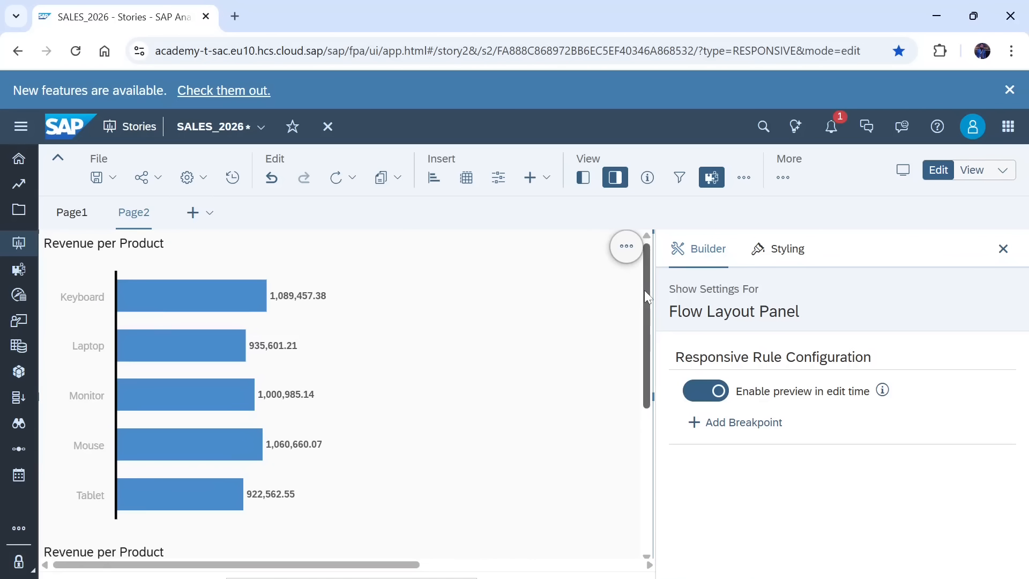
drag(647, 298, 647, 350)
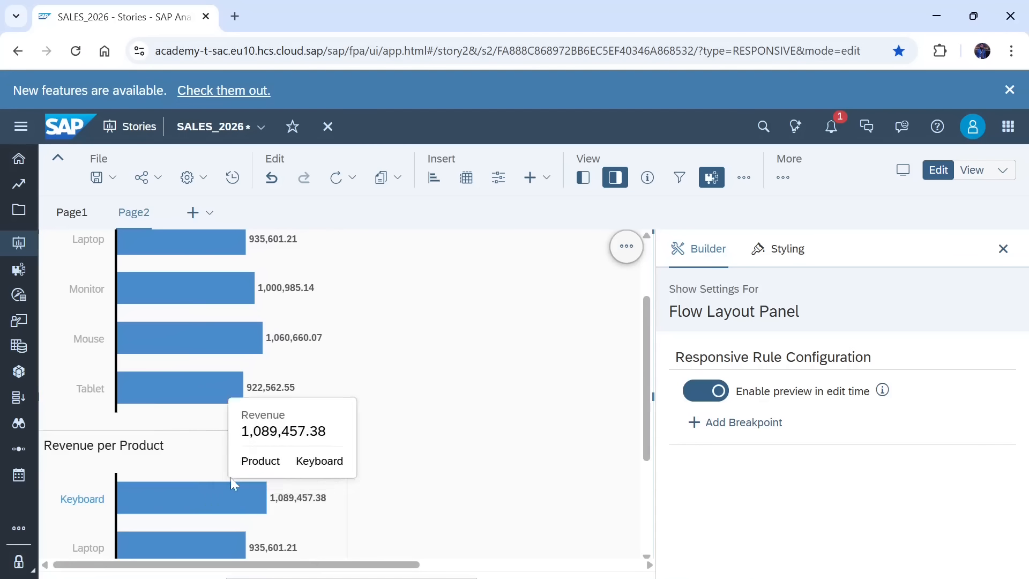
drag(200, 429, 483, 231)
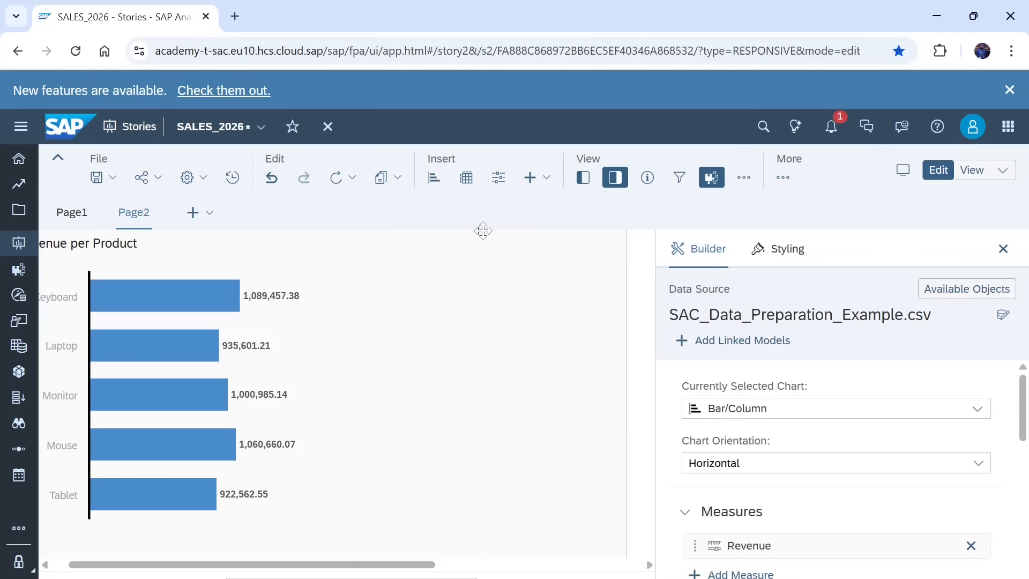
Hide the builder settings and widen the flow layout panel until both Revenue per Product charts fit side by side.
click(615, 177)
click(482, 376)
drag(653, 386, 632, 397)
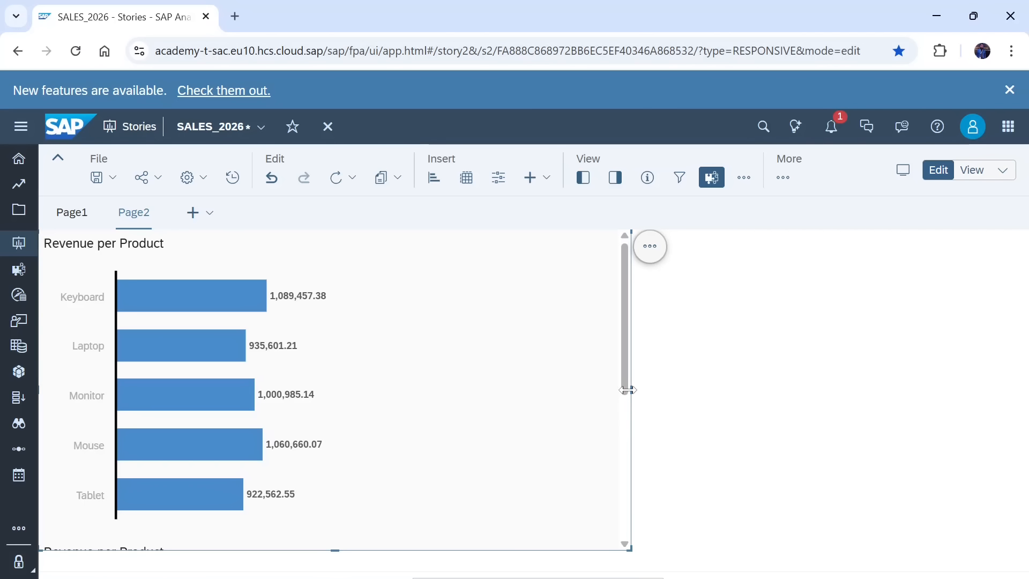
drag(628, 390, 774, 375)
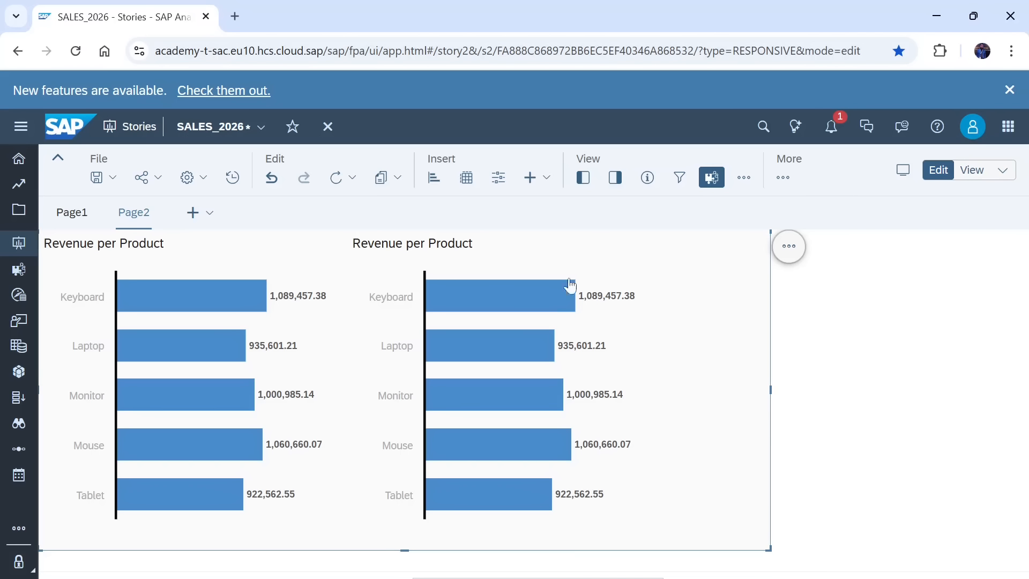
Save the story and switch the Page2 canvas preview to the iOS Phone (Large) size, 480 x 844 px.
click(953, 360)
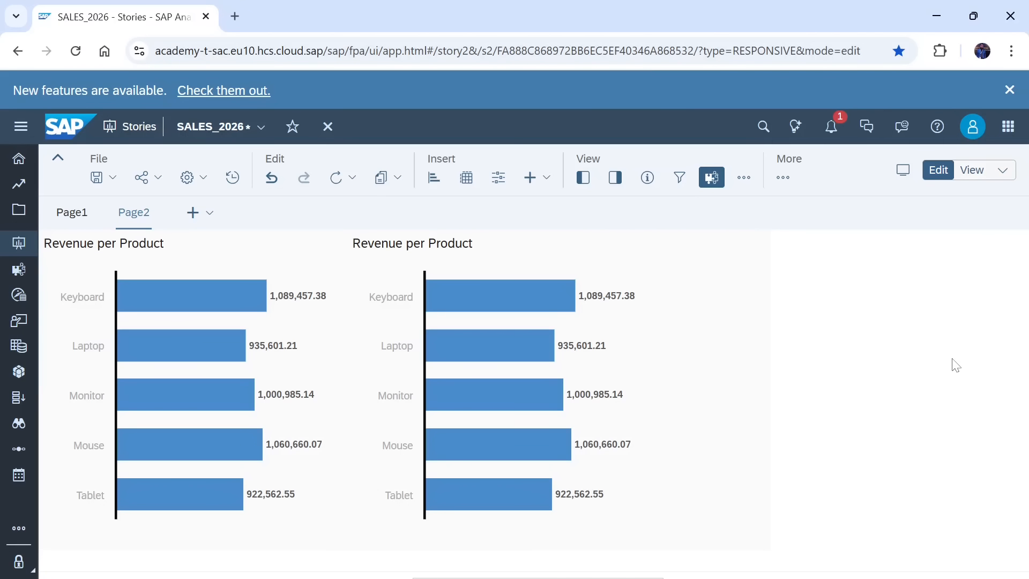
key(ctrl+s)
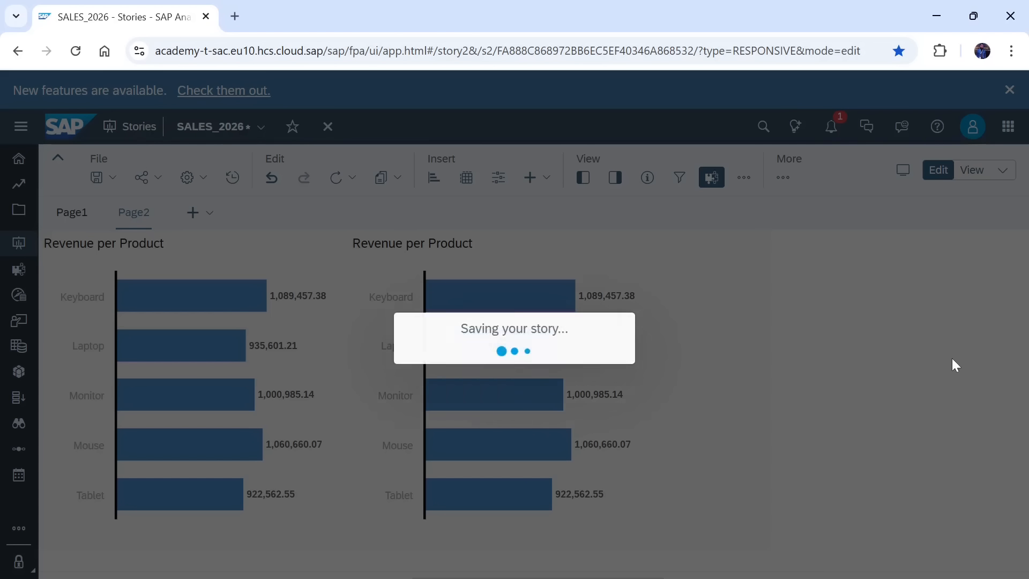
click(649, 578)
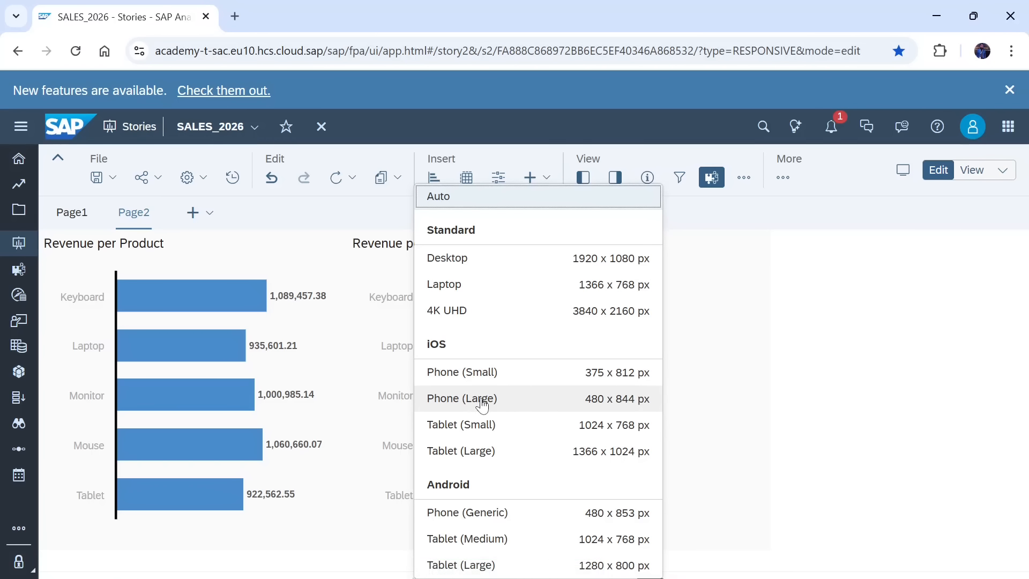
click(482, 406)
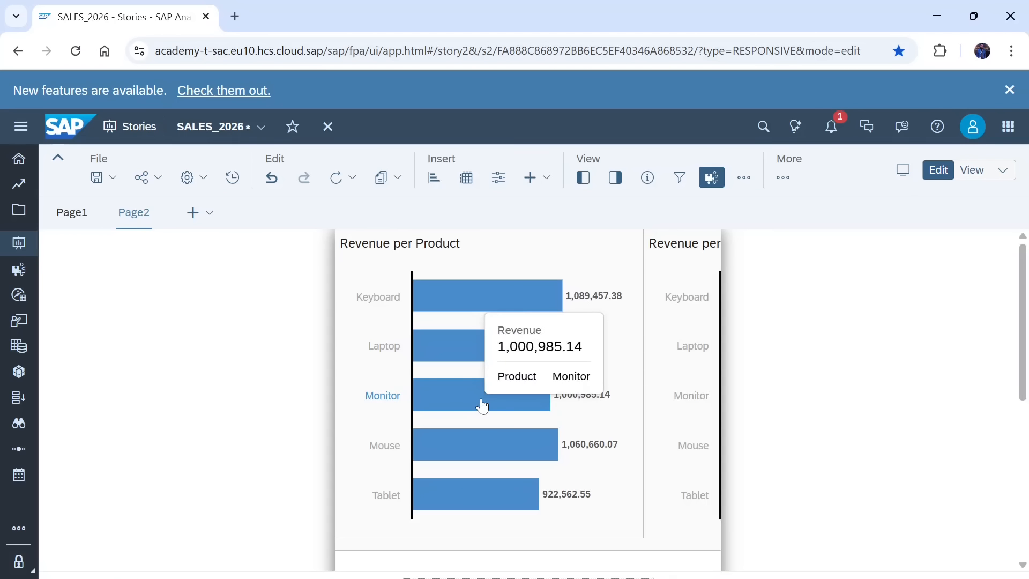
View the story without saving and compare Page1 with and without the browser's responsive device emulation.
click(969, 169)
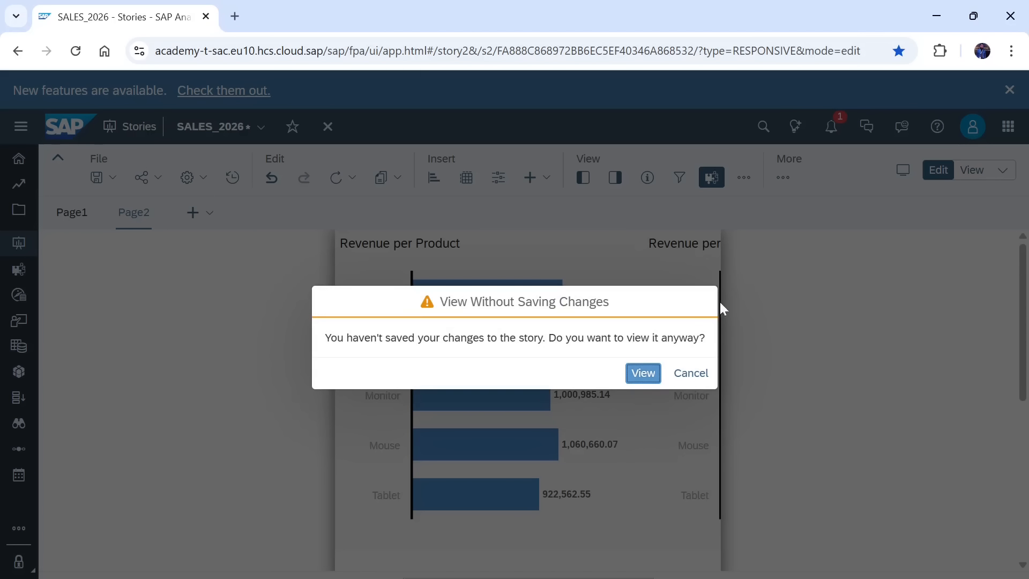
click(645, 378)
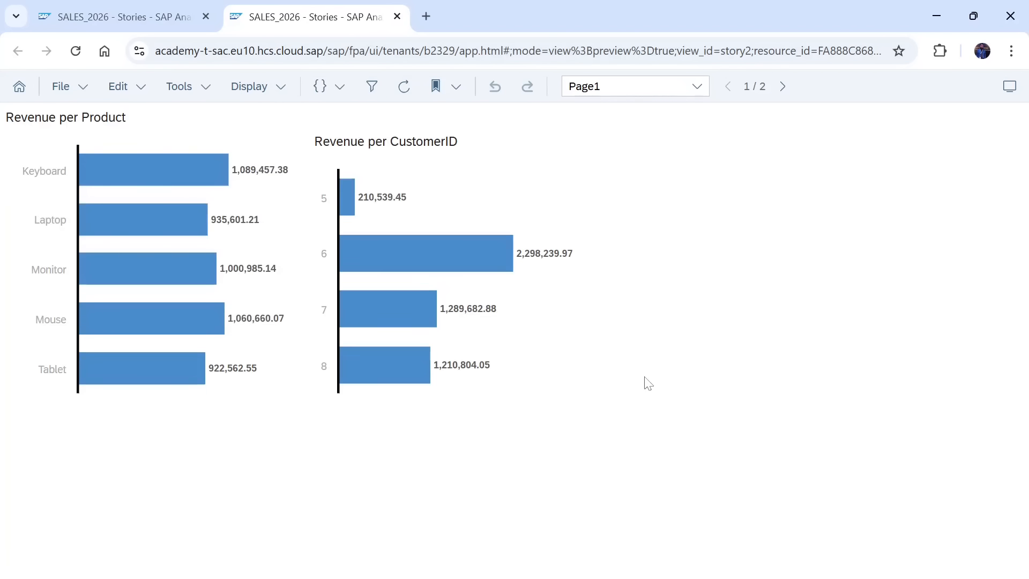
click(1012, 51)
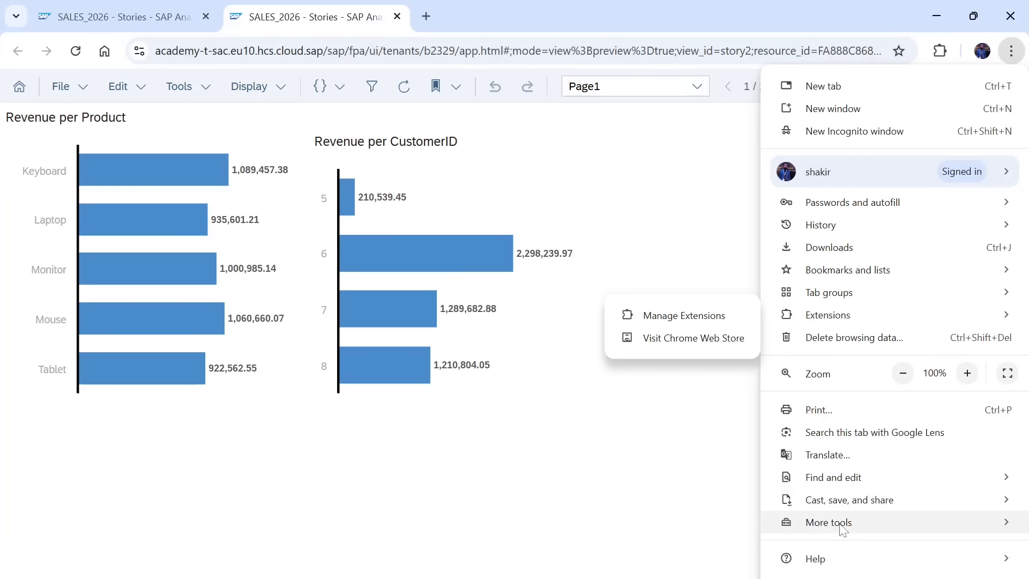
mouse_move(840, 528)
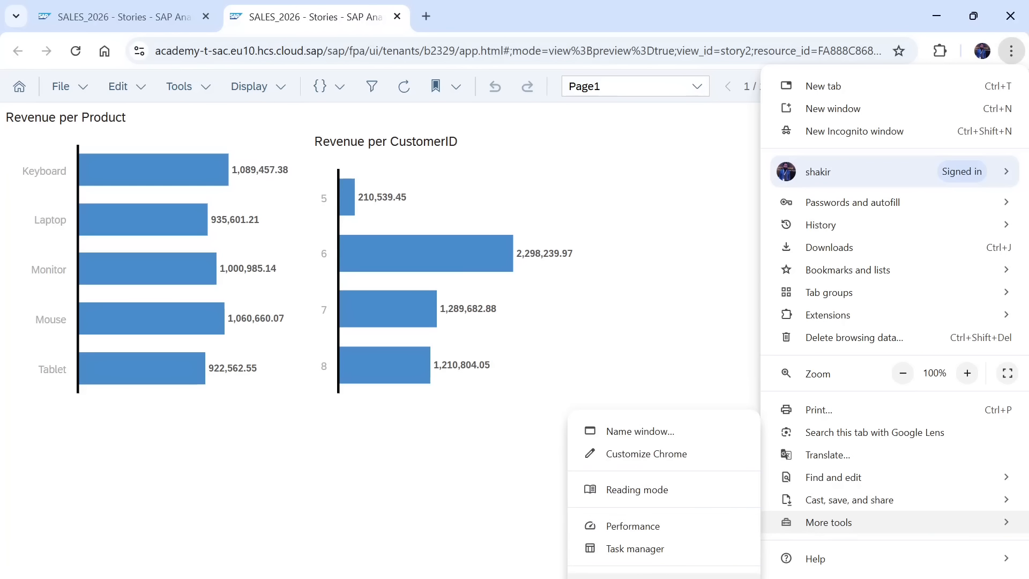
click(633, 574)
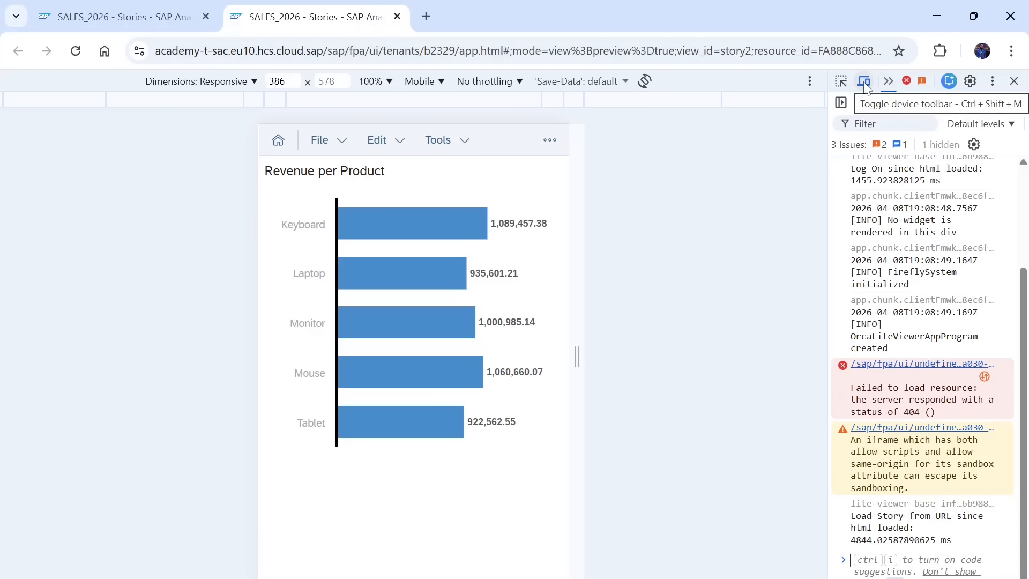
click(865, 84)
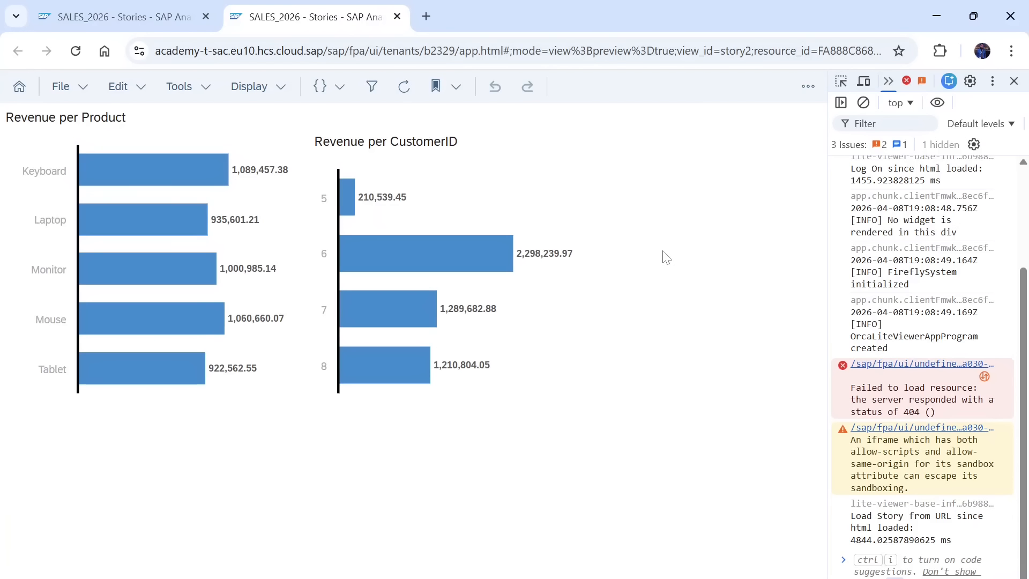
click(865, 83)
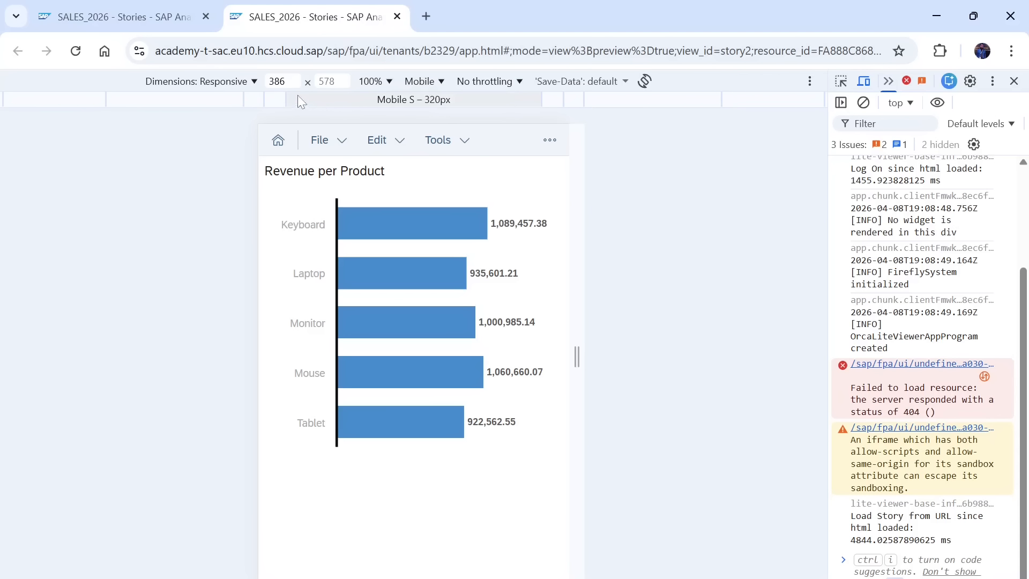
key(F12)
Check Page2 of the story view in responsive device emulation with the Mobile device type, and close the view.
click(783, 86)
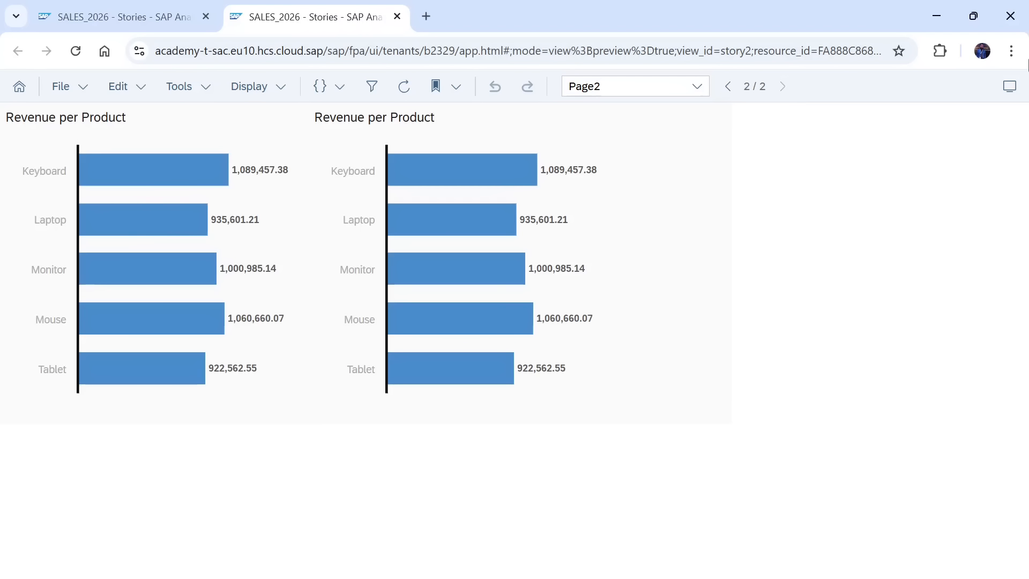
click(1012, 51)
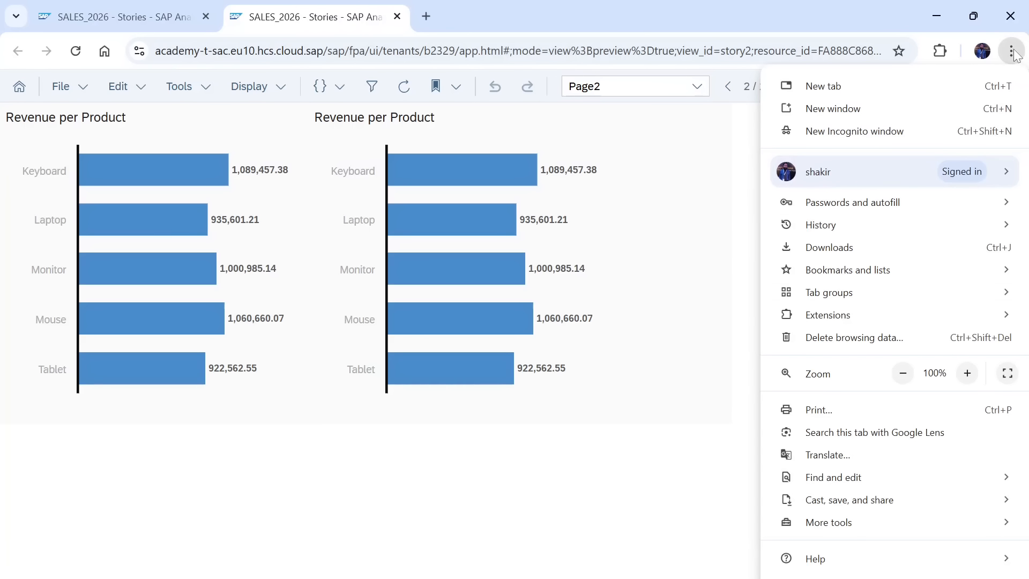
mouse_move(805, 534)
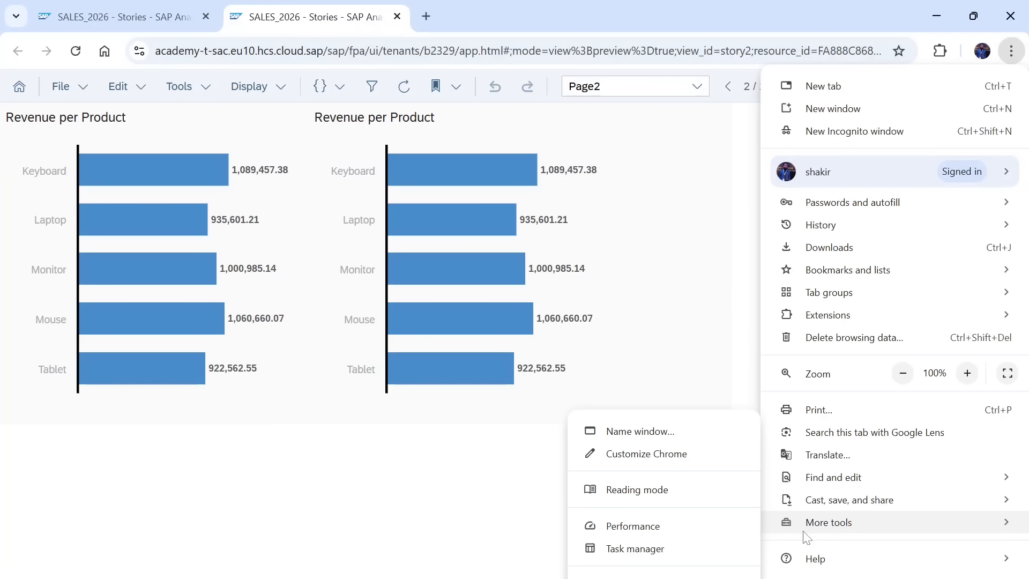
click(687, 578)
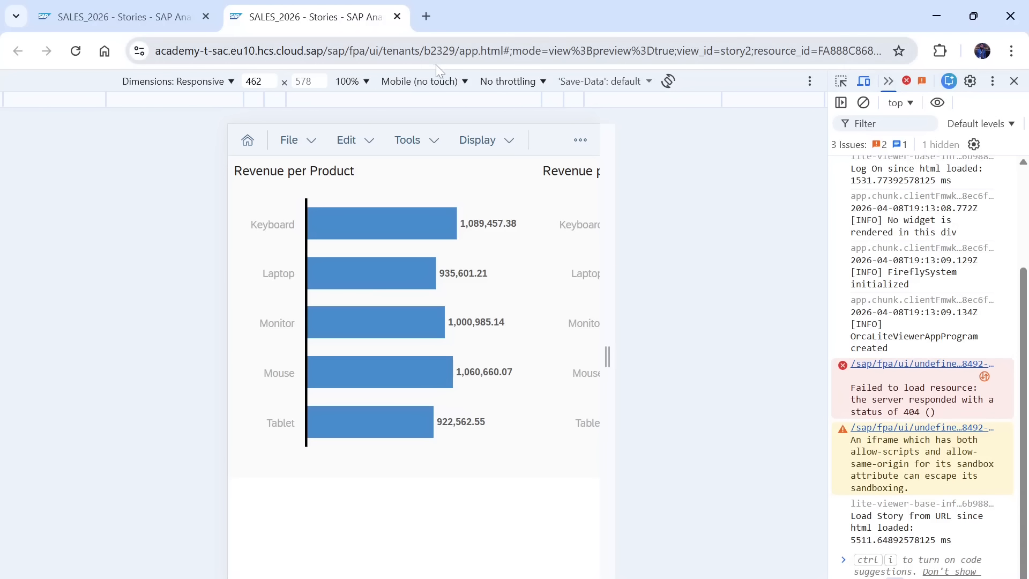
click(452, 86)
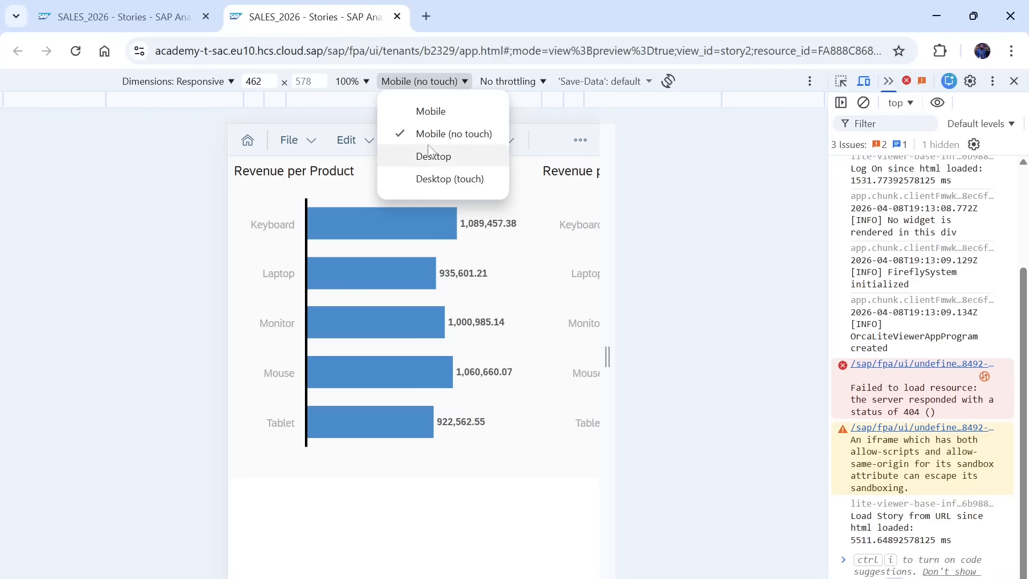
click(437, 110)
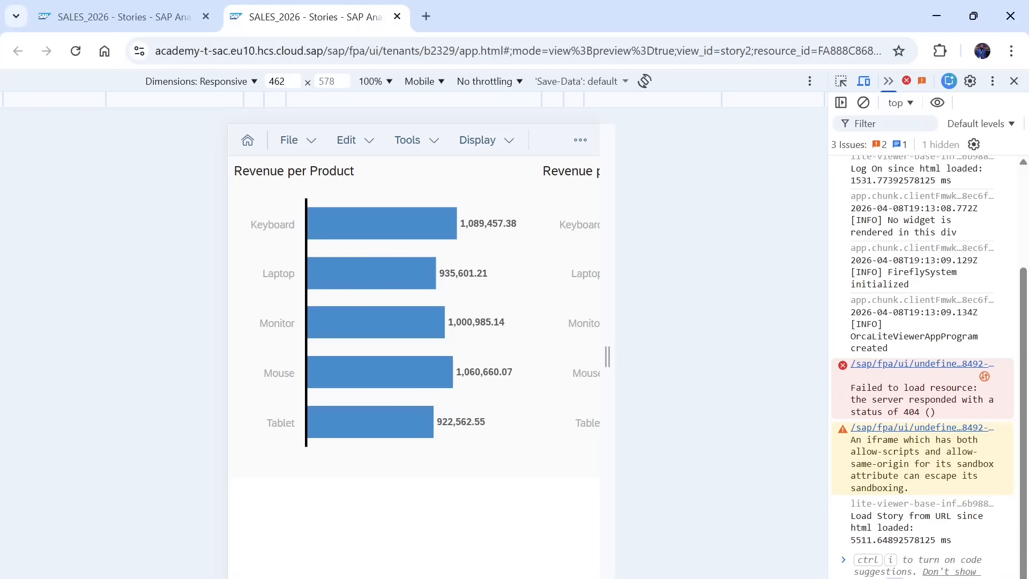
key(ctrl+w)
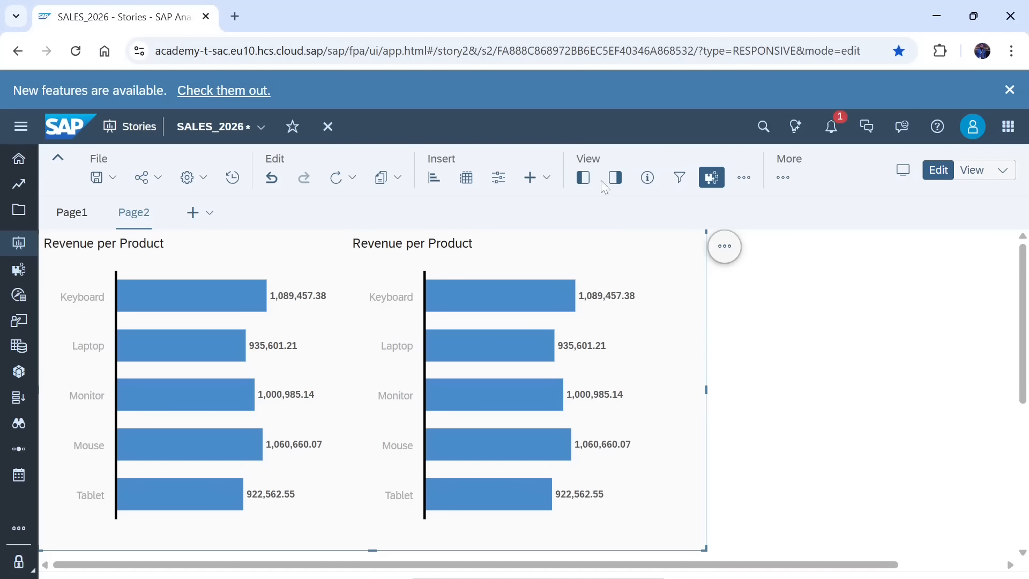
Add a responsive breakpoint to the Flow Layout Panel for screen widths of no more than 414 px.
click(615, 177)
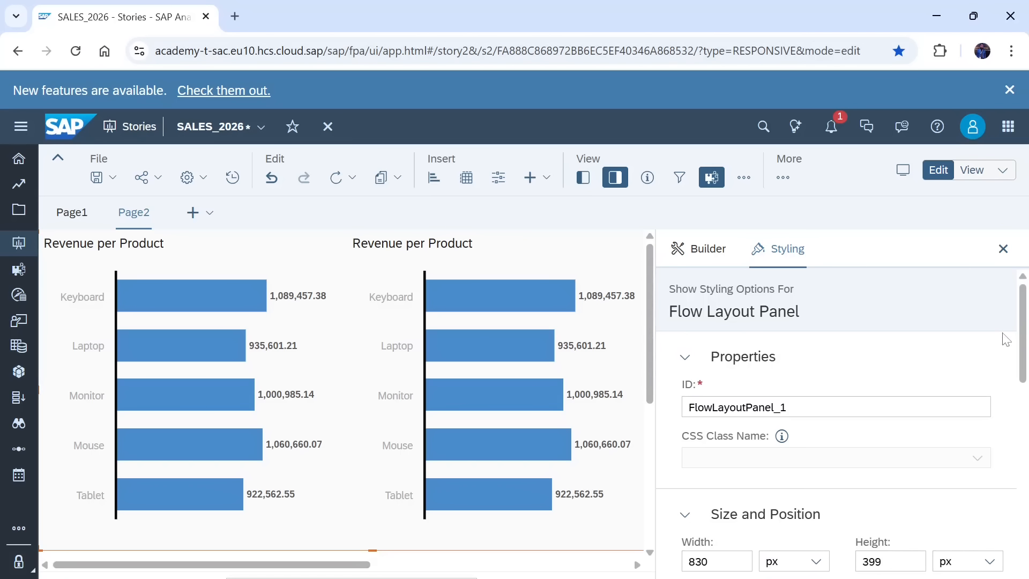
click(703, 248)
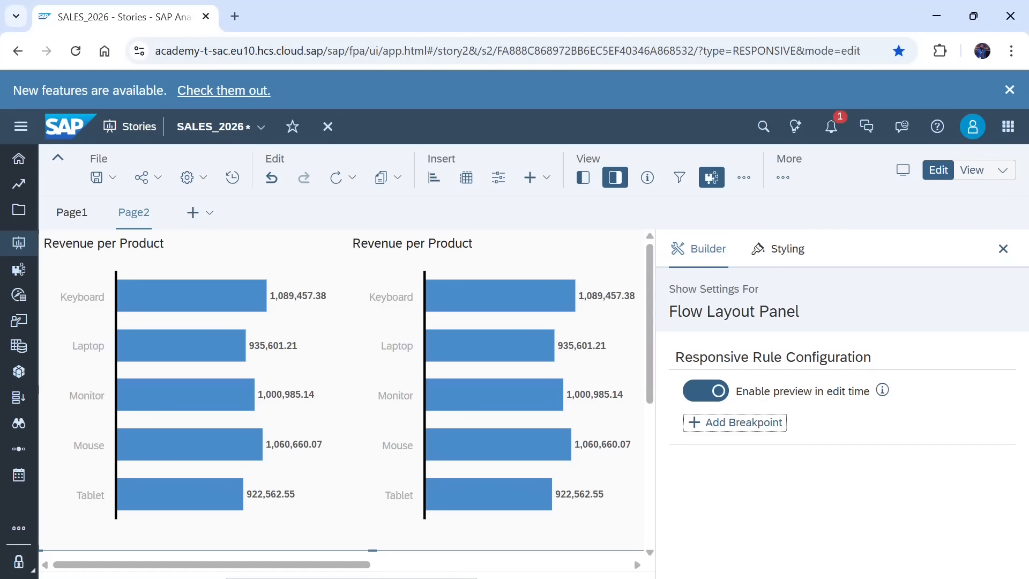
click(738, 423)
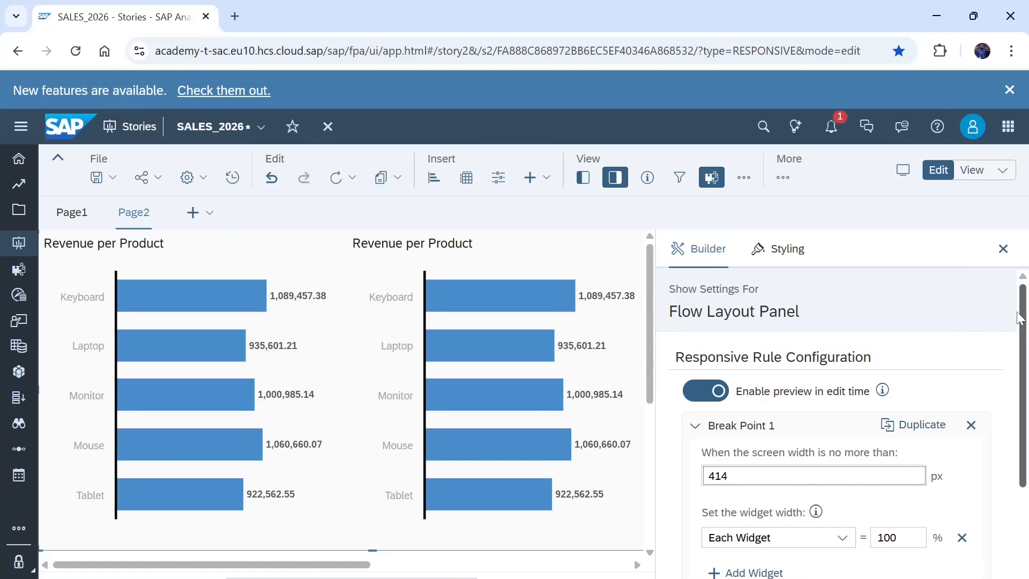
drag(1021, 322, 1012, 398)
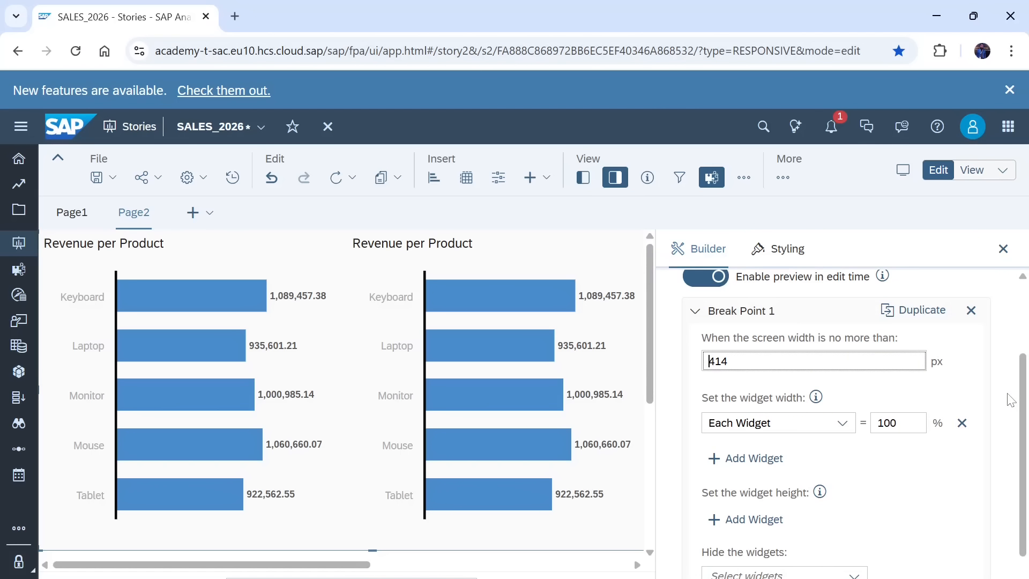
Make the widget width rule in Break Point 1 apply to Chart_3 at 40%.
click(842, 426)
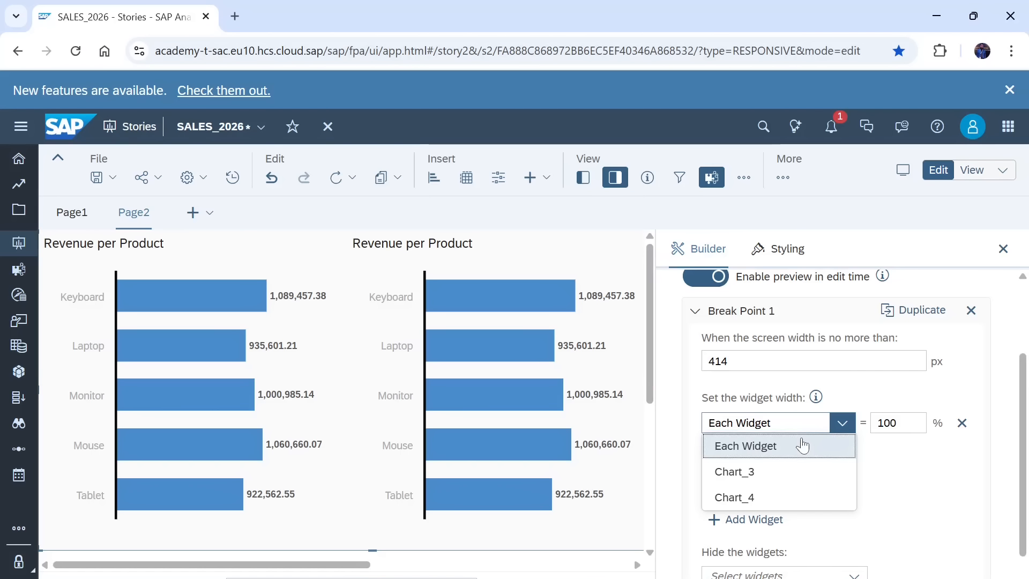
click(739, 475)
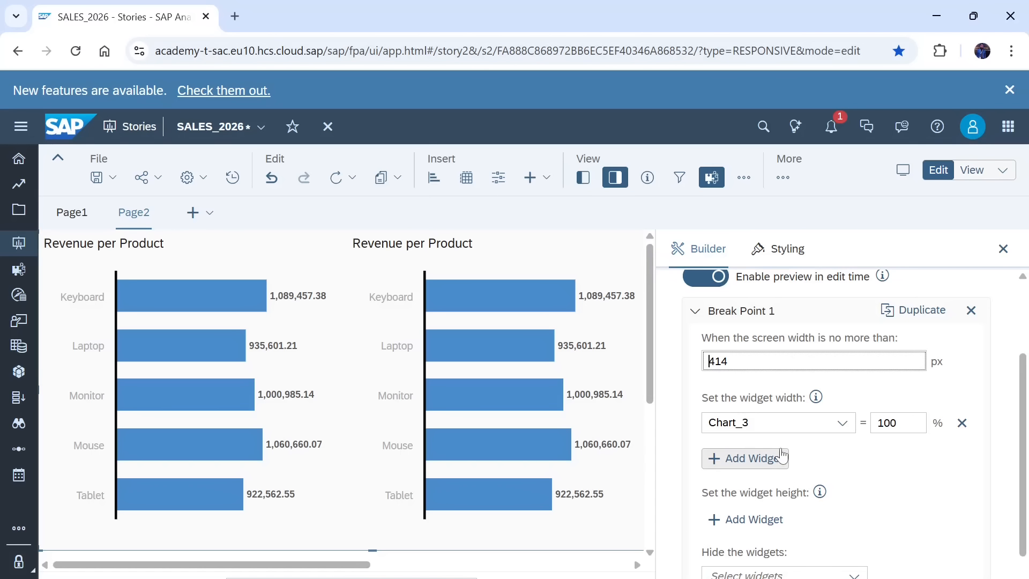
click(895, 422)
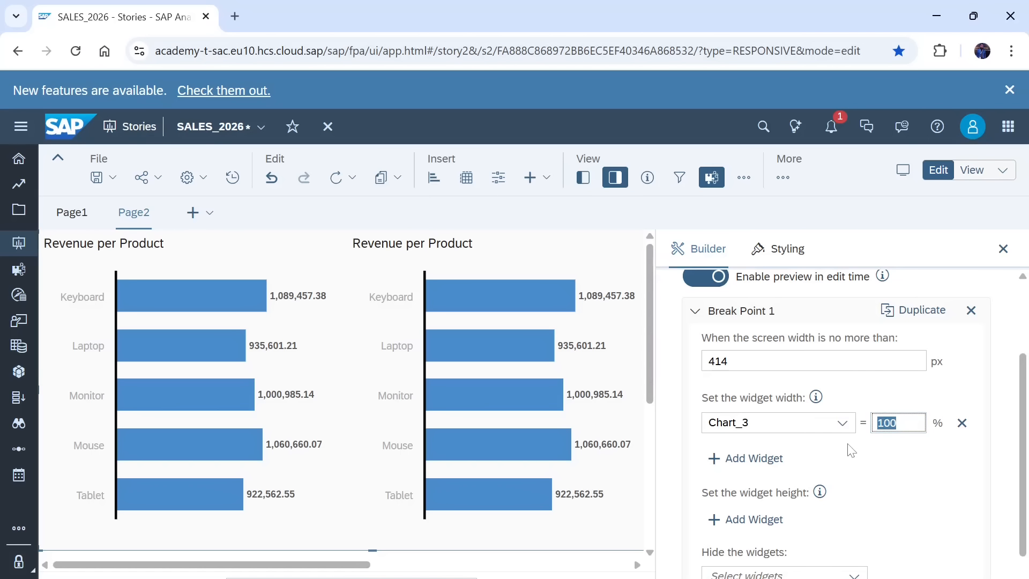
text(40)
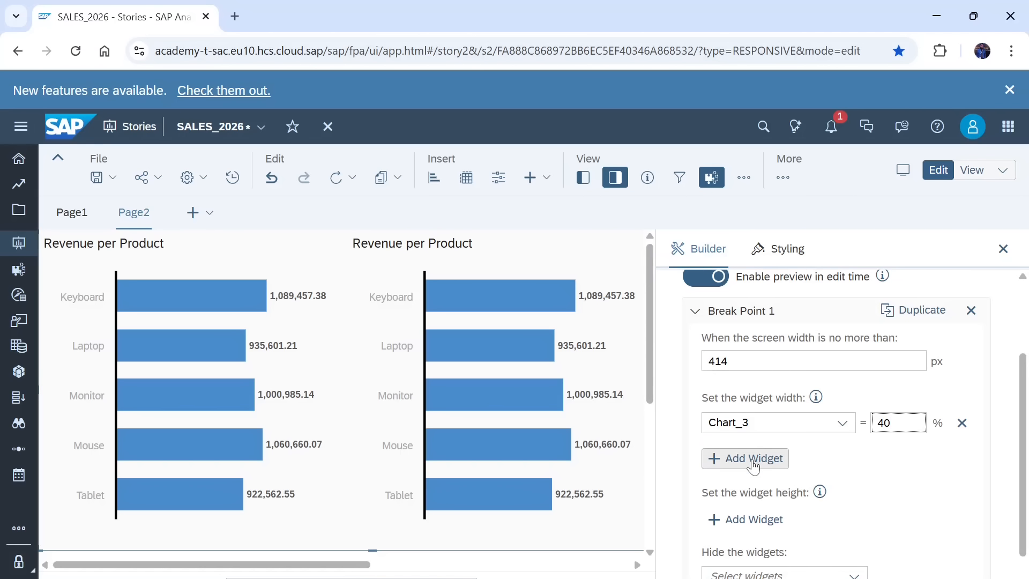
Add a 60% widget width rule for Chart_4 to Break Point 1 and save the story.
click(756, 458)
click(844, 454)
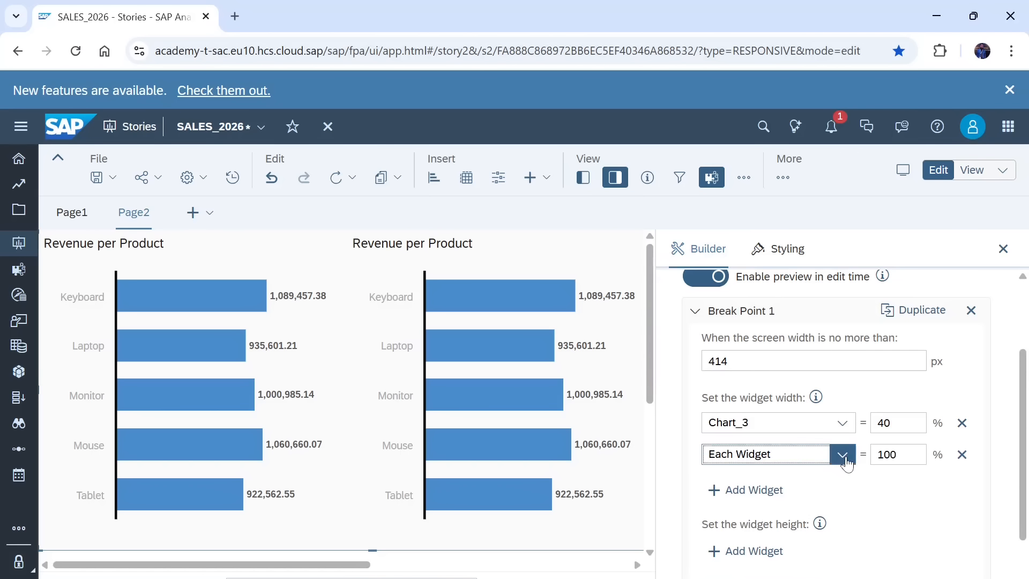
click(742, 528)
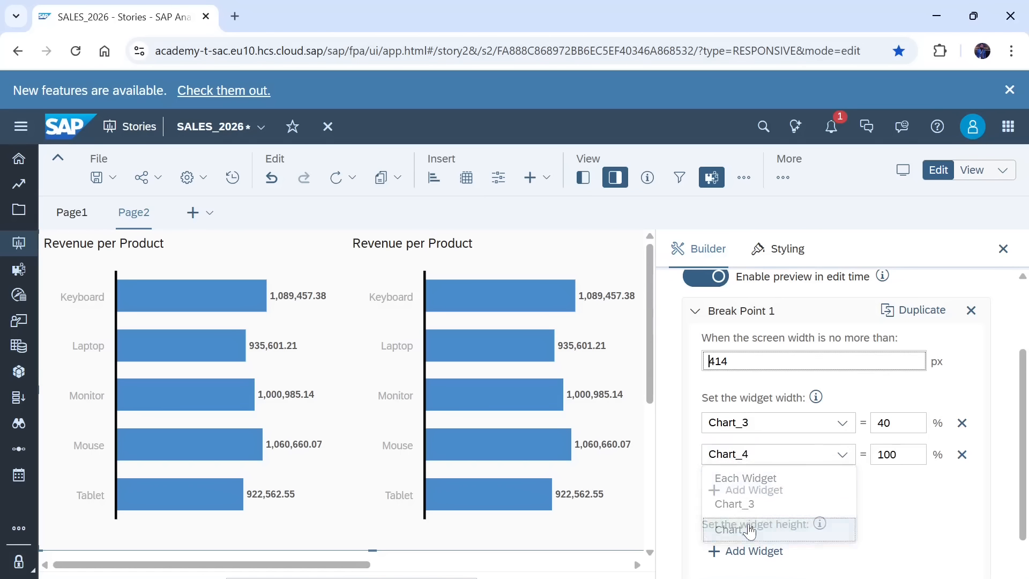
double_click(885, 454)
text(60)
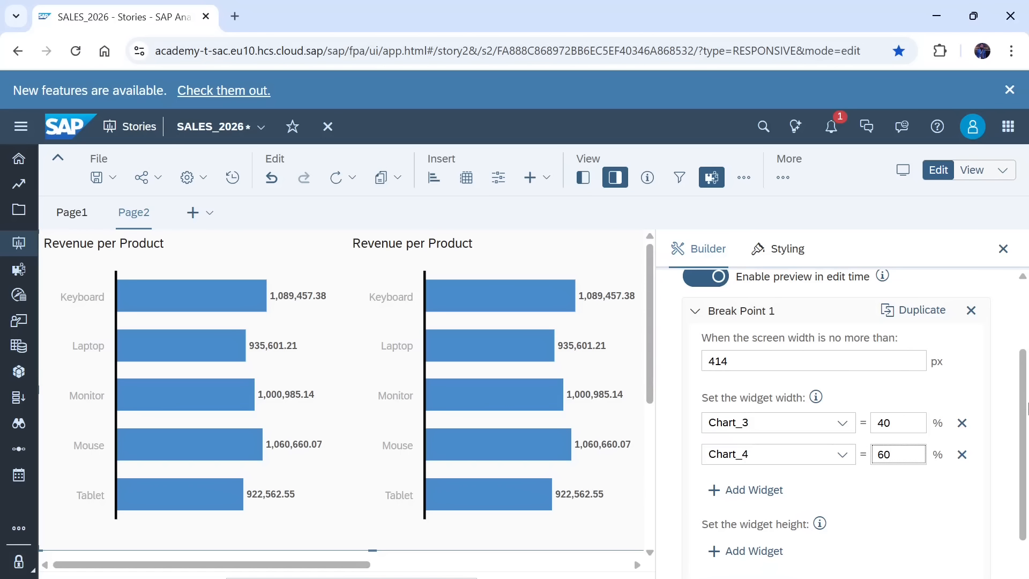
drag(1024, 414, 1020, 474)
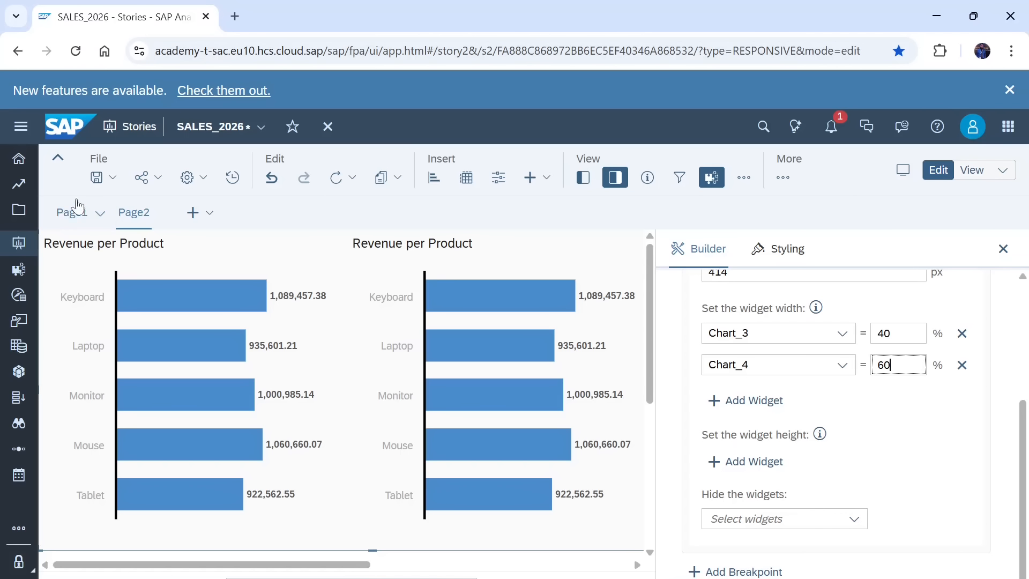
click(100, 181)
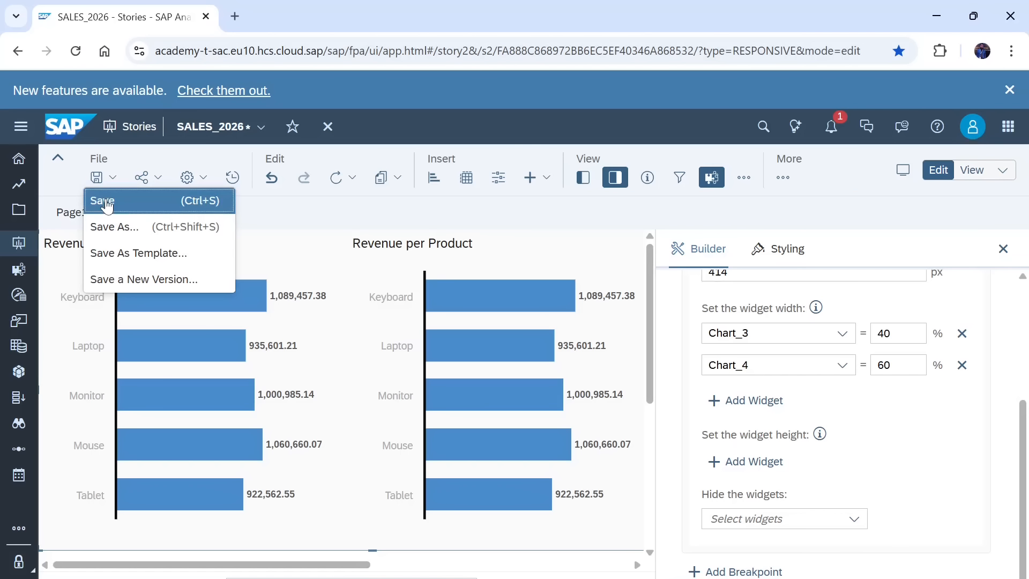
click(105, 199)
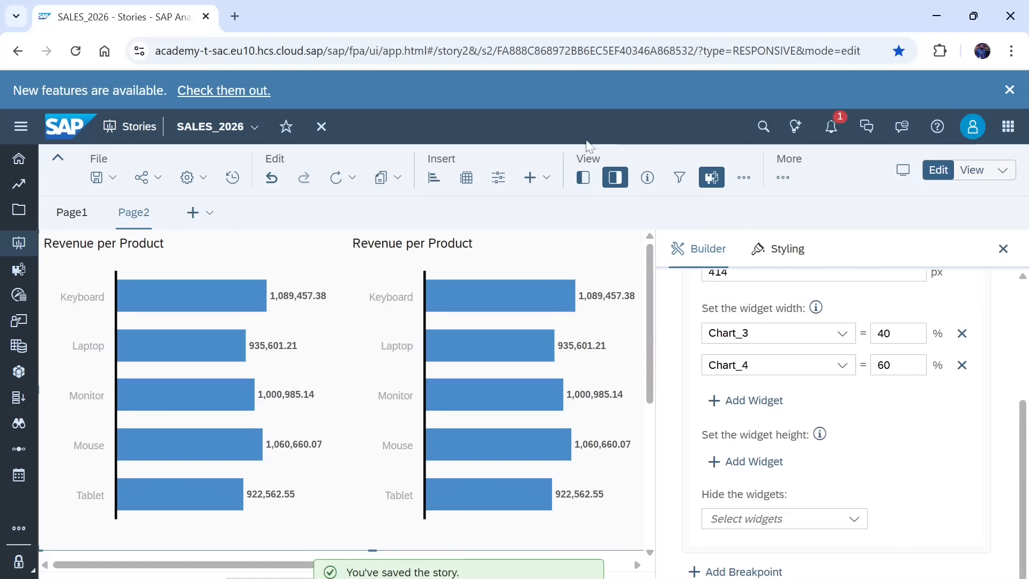
Hide the builder settings, narrow the Flow Layout Panel from its right edge, and return to the Break Point 1 settings.
click(622, 183)
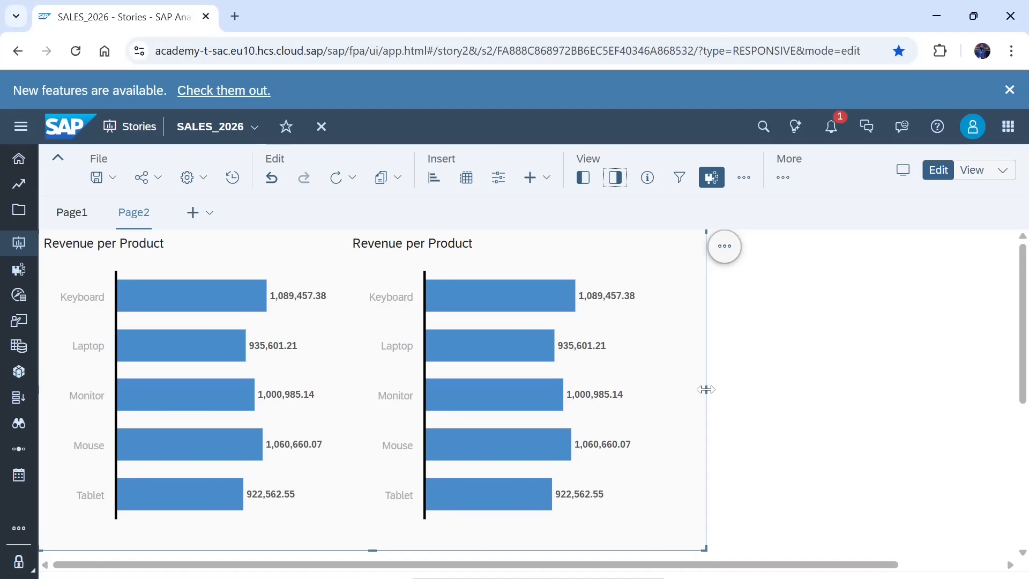
drag(706, 390, 574, 386)
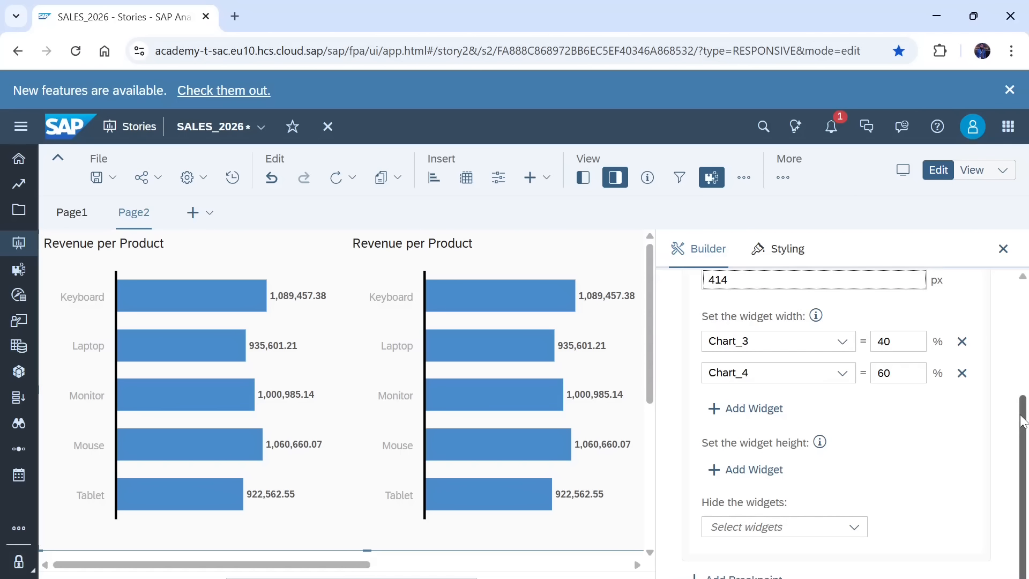
drag(1024, 420, 1024, 382)
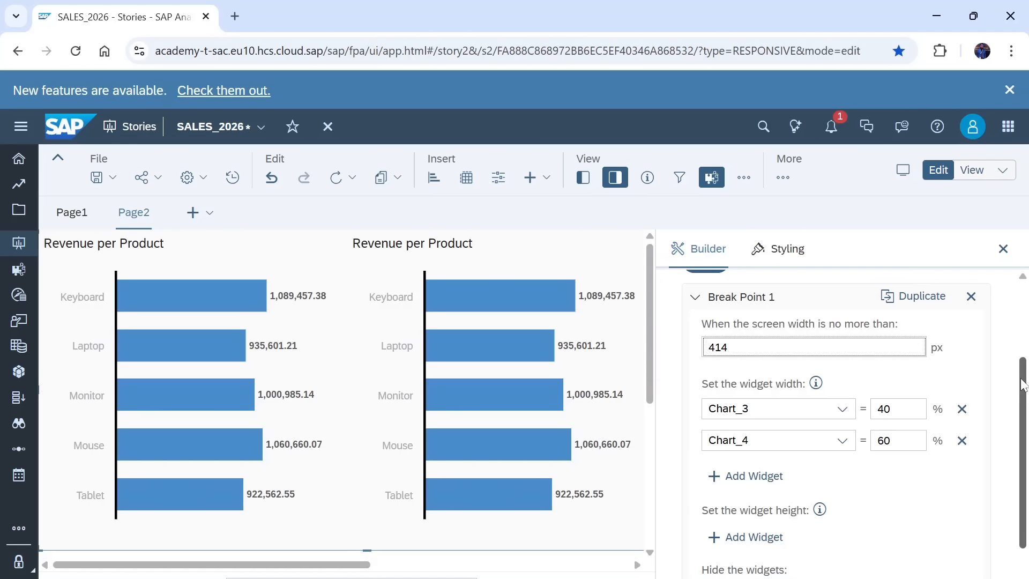
Test the story preview at widths of about 745 px and 644 px, then close the preview.
drag(1023, 385, 1023, 457)
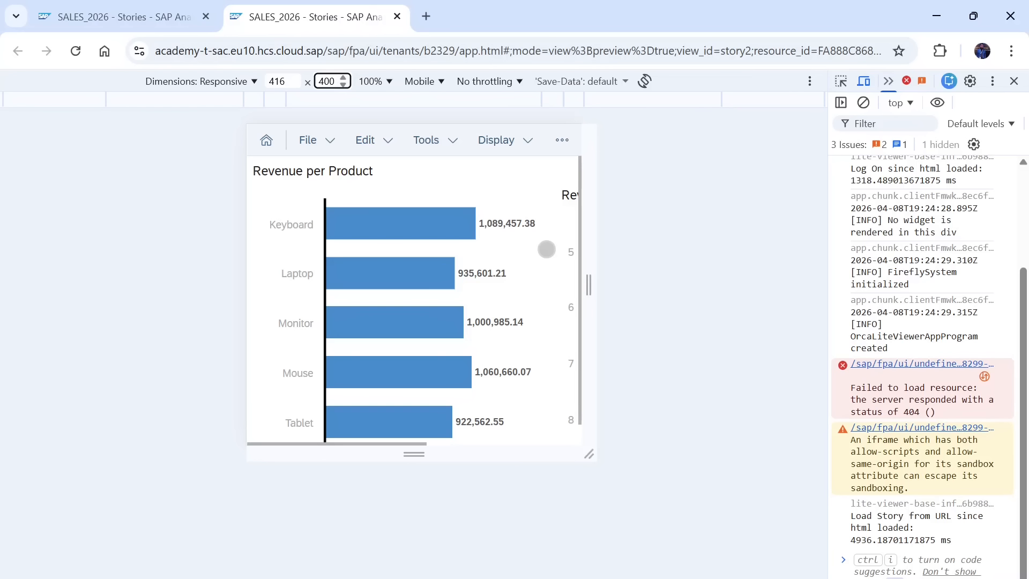
drag(590, 284, 721, 289)
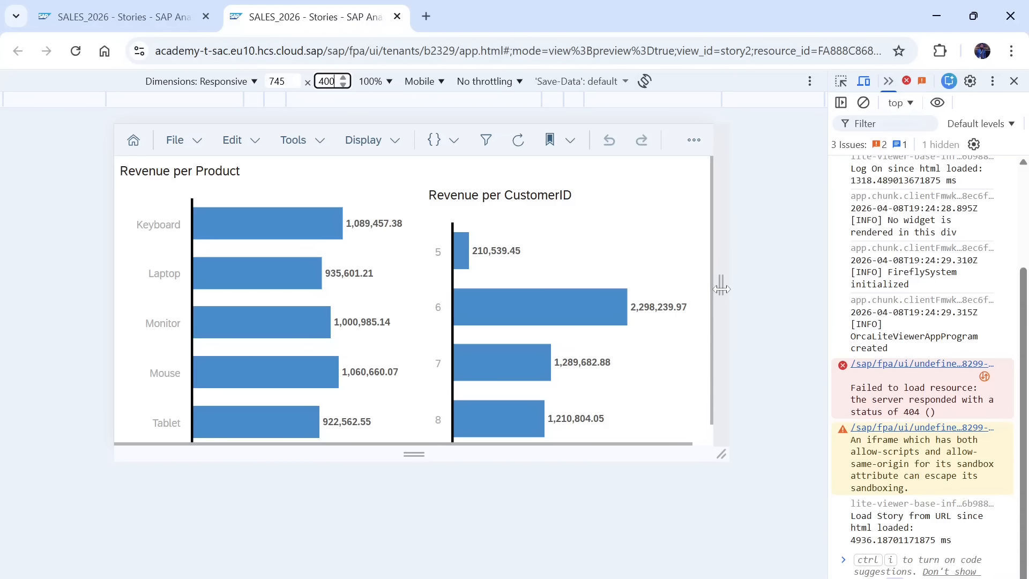
drag(720, 289, 681, 288)
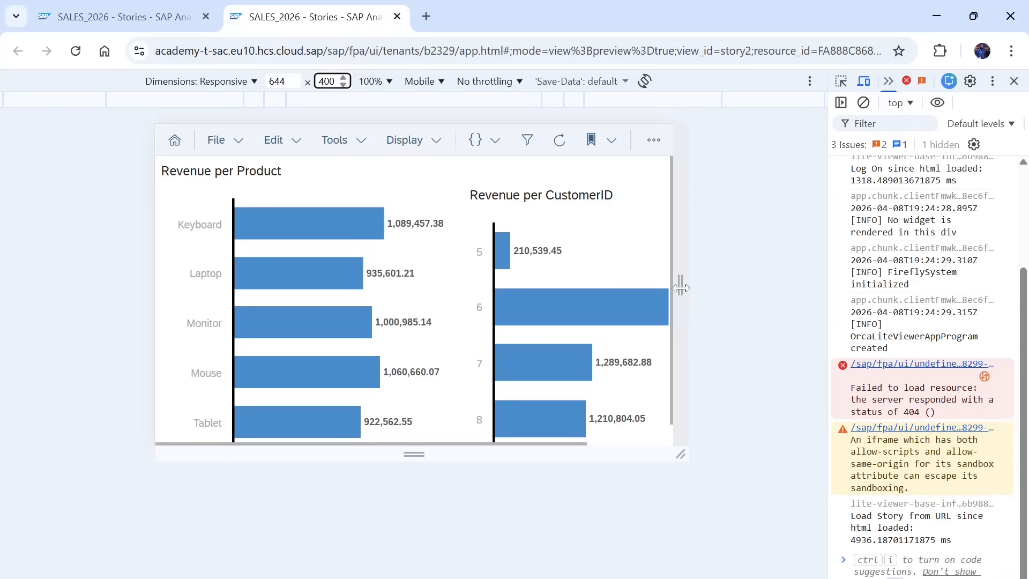
click(397, 17)
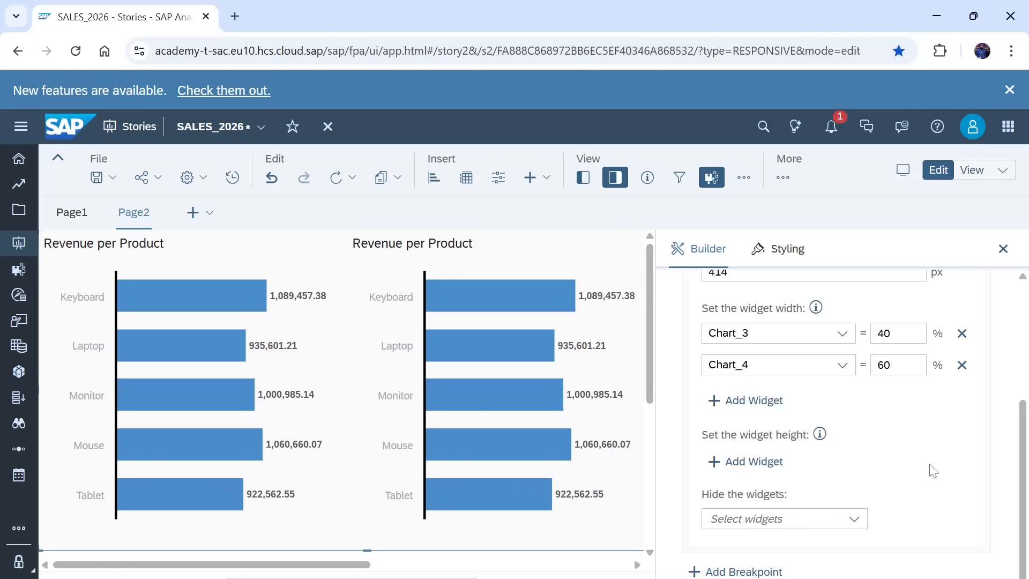
Add a second breakpoint to the Flow Layout Panel for screen widths of no more than 500 px.
click(895, 333)
double_click(896, 333)
click(728, 572)
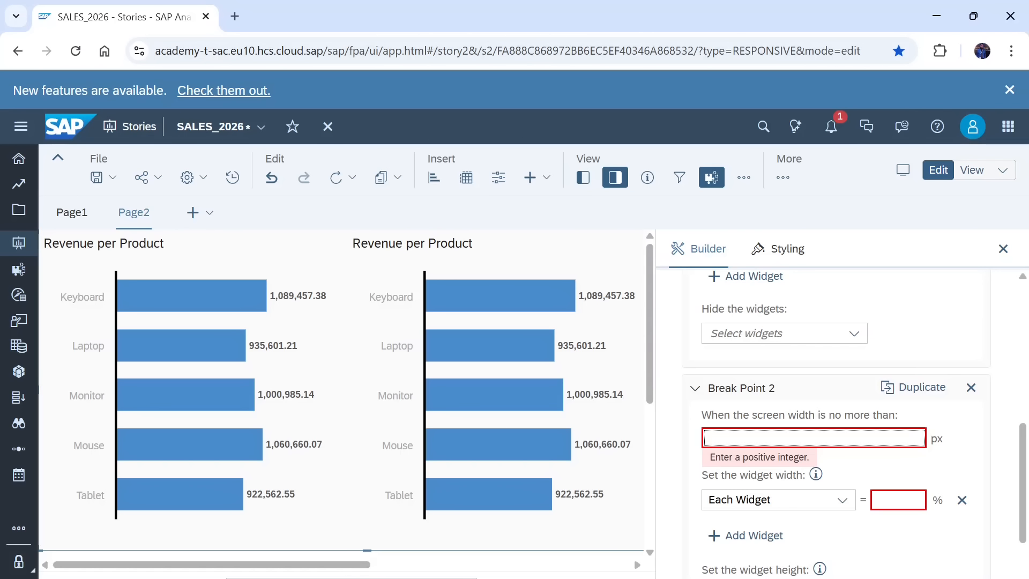
text(500)
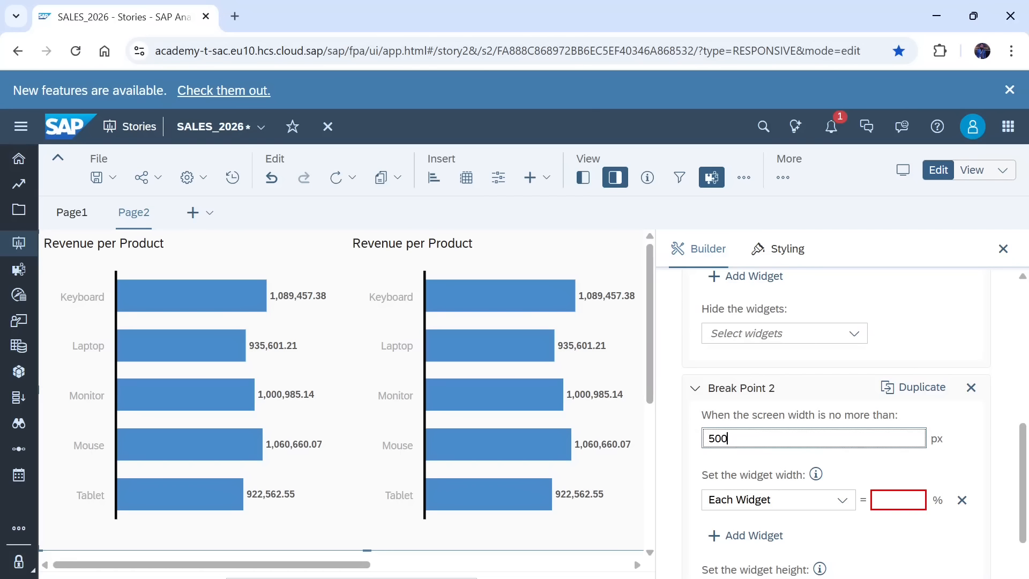
key(Tab)
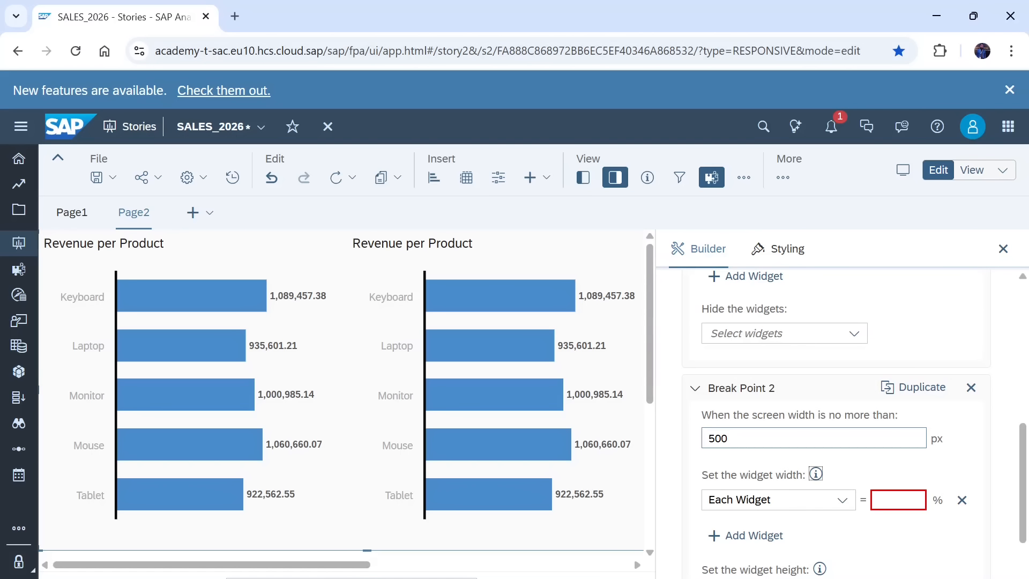
Make the widget width rule in Break Point 2 apply to Chart_3 at 20%.
click(843, 508)
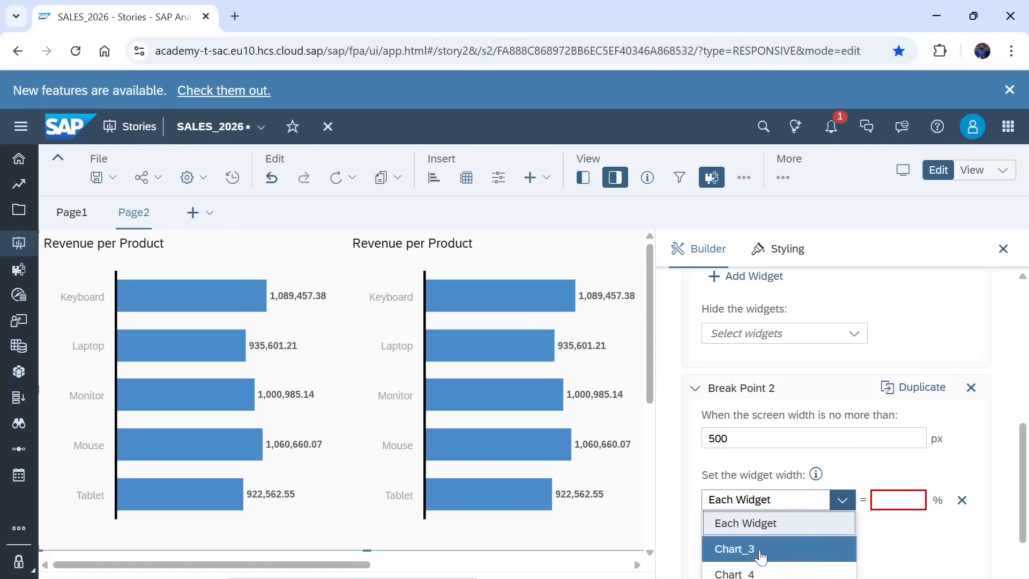
click(761, 552)
click(885, 500)
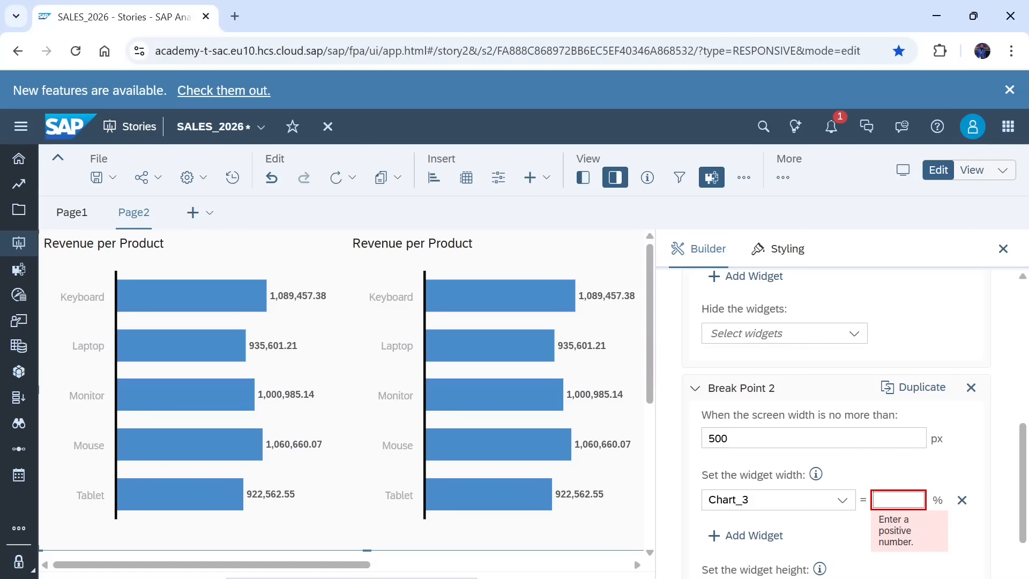
text(20)
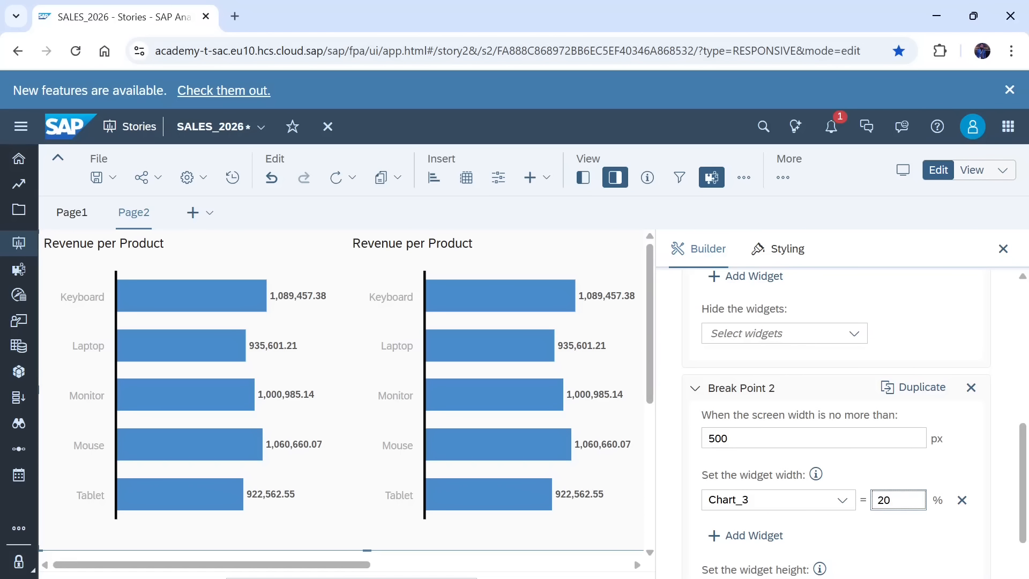
Add an 80% widget width rule for Chart_4 to Break Point 2 and save the story.
click(755, 536)
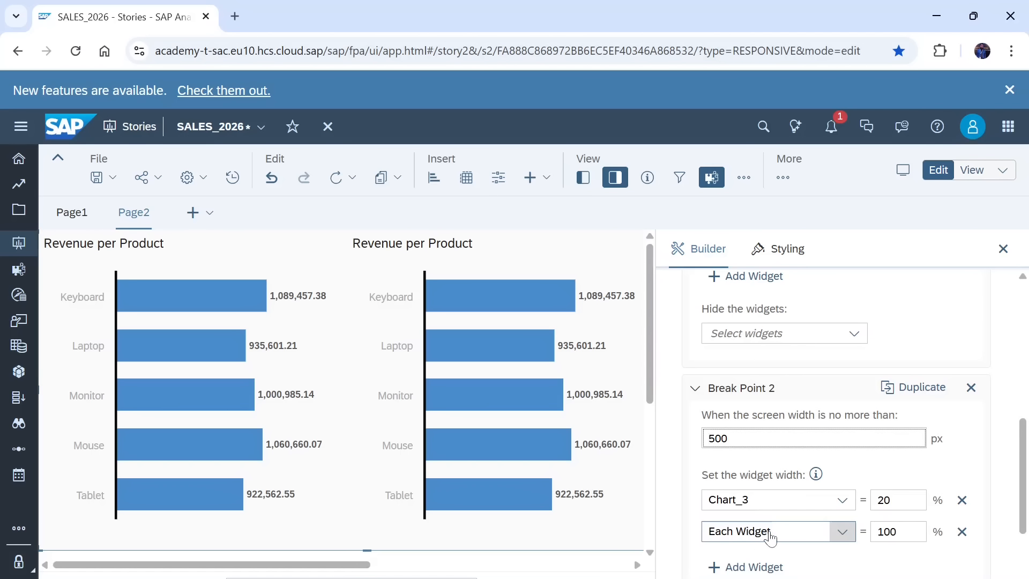
click(770, 536)
click(764, 505)
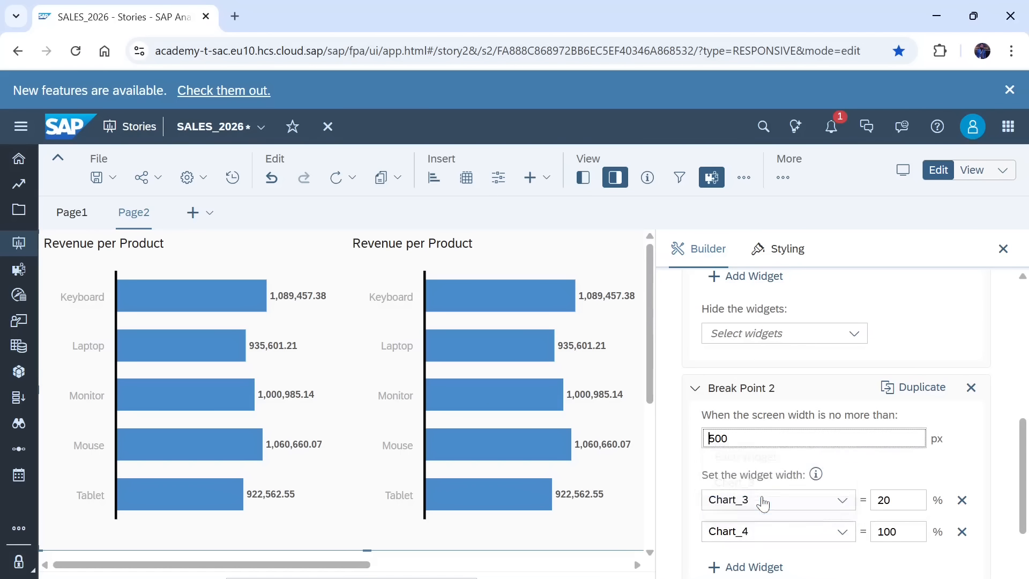
double_click(899, 532)
text(80)
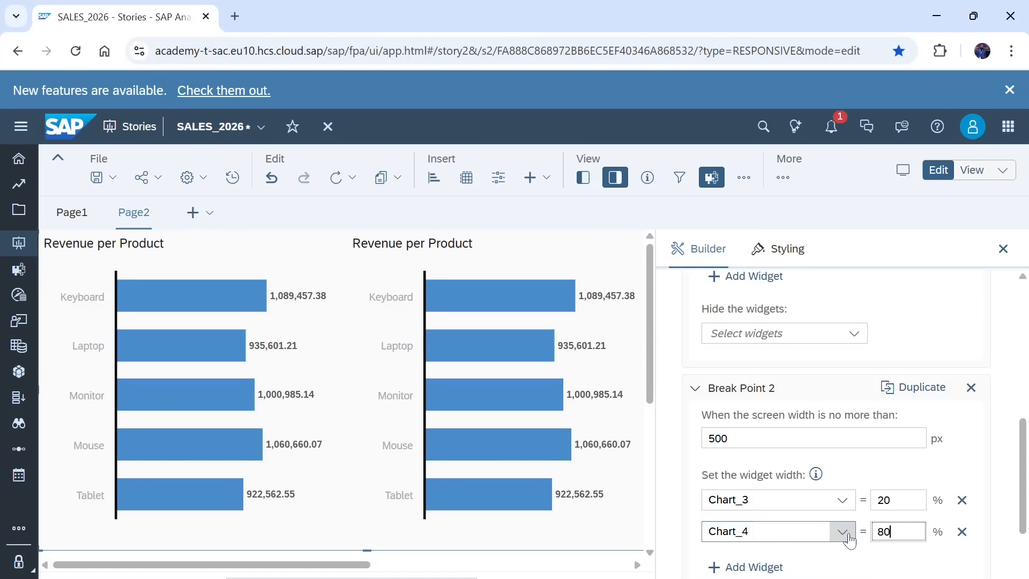
key(ctrl+s)
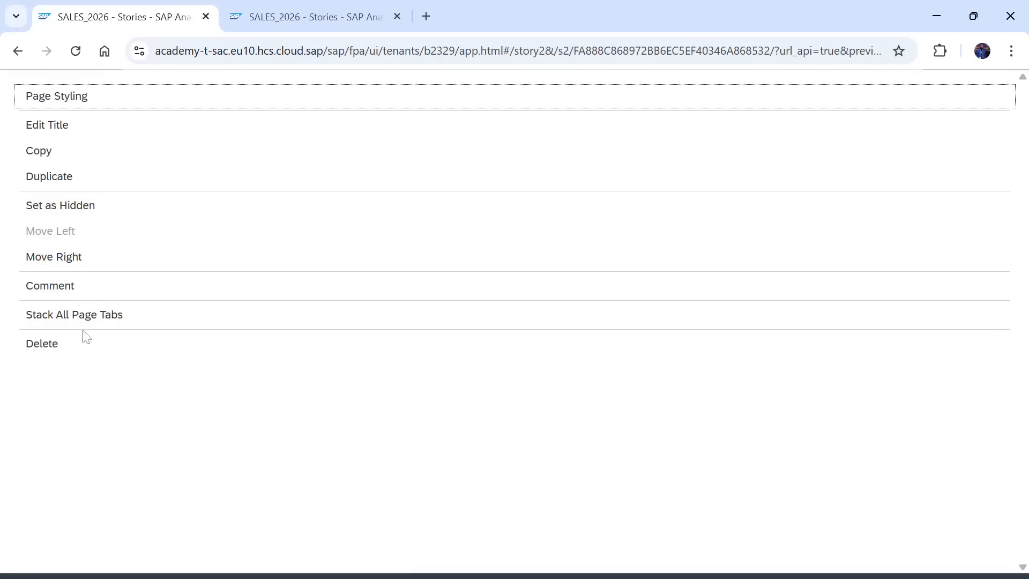
Delete Page1 from the story.
click(73, 344)
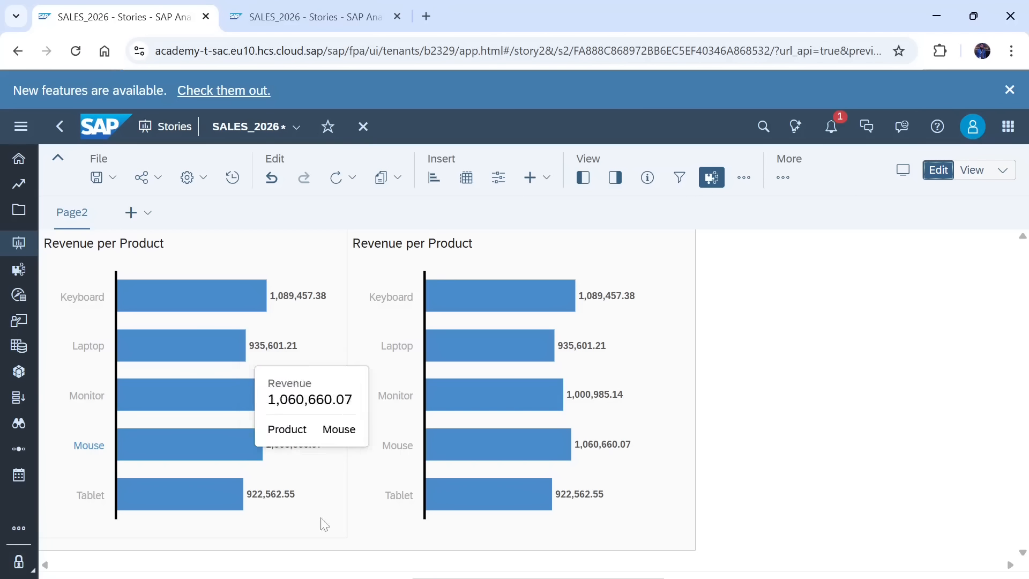
click(691, 453)
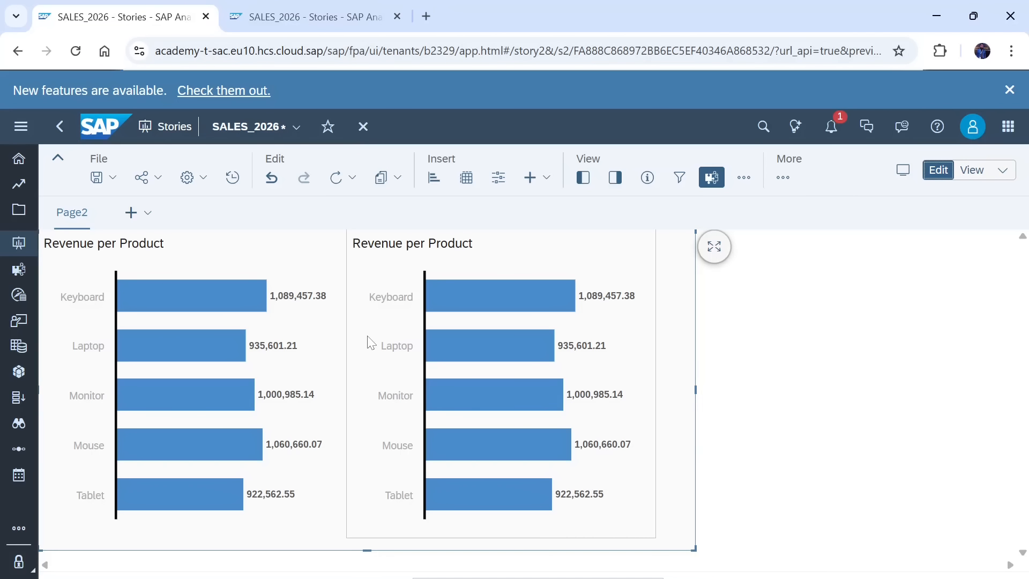
click(252, 256)
Check the ID of the second chart in its styling properties and save the story.
click(544, 266)
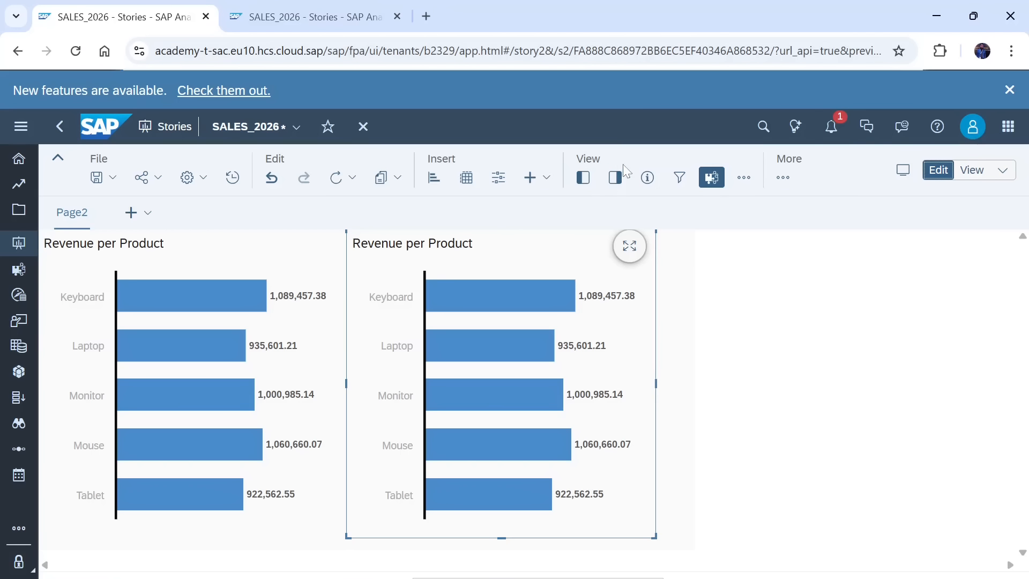
click(614, 178)
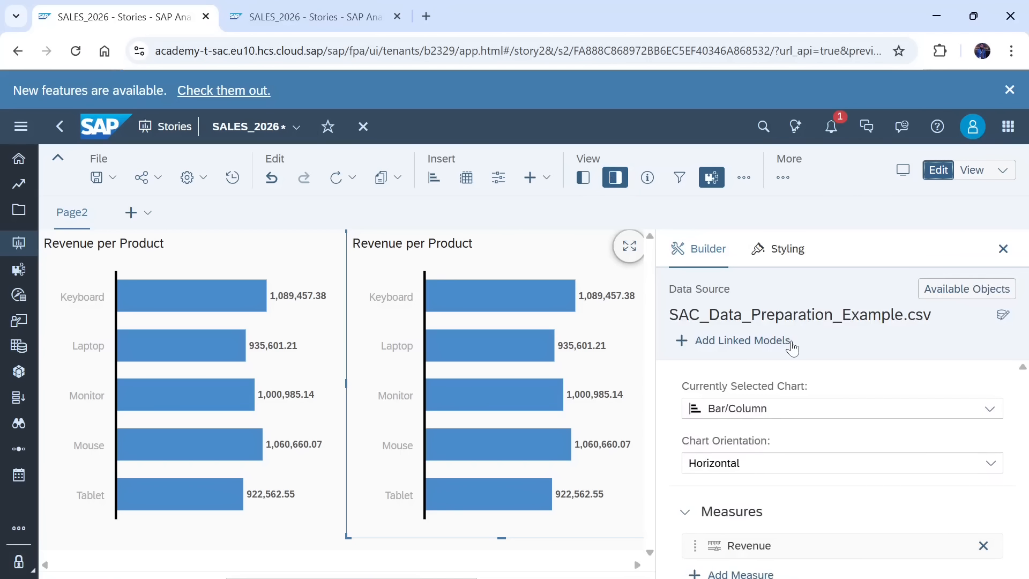
click(786, 252)
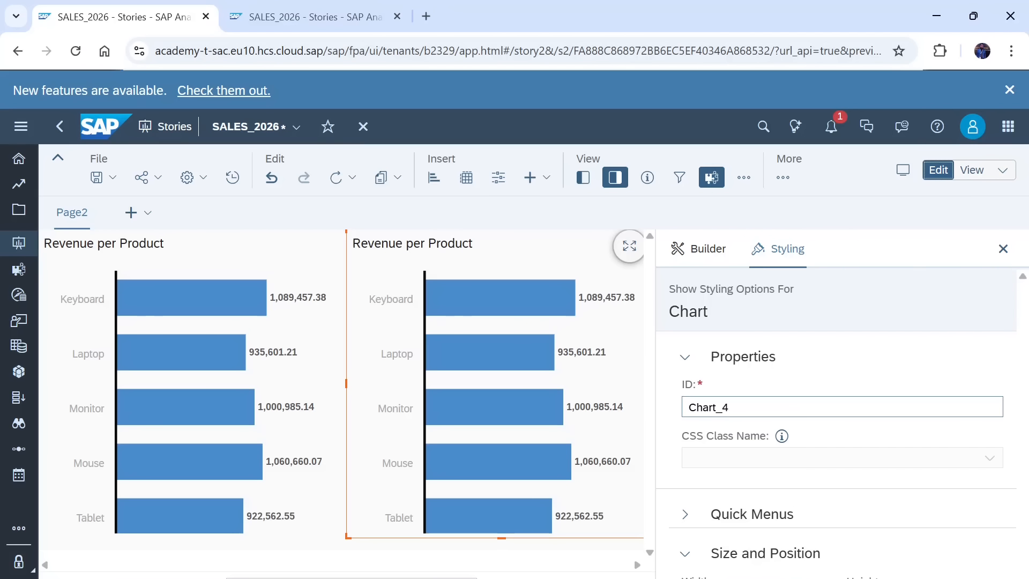
click(751, 407)
key(shift+Left)
key(shift+Left)
key(shift+Left)
key(shift+Left)
key(shift+Left)
key(shift+Left)
key(shift+Left)
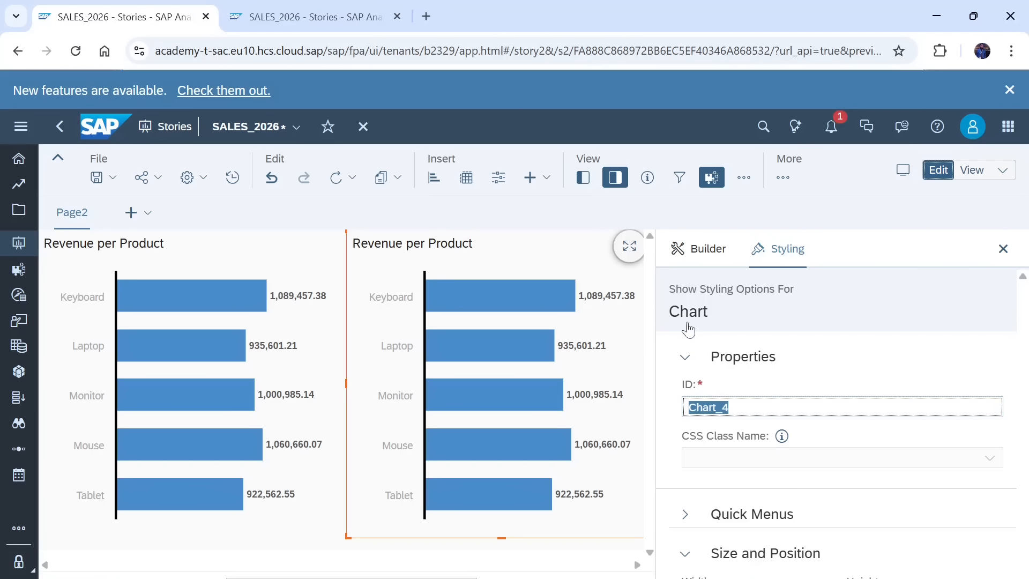
click(598, 99)
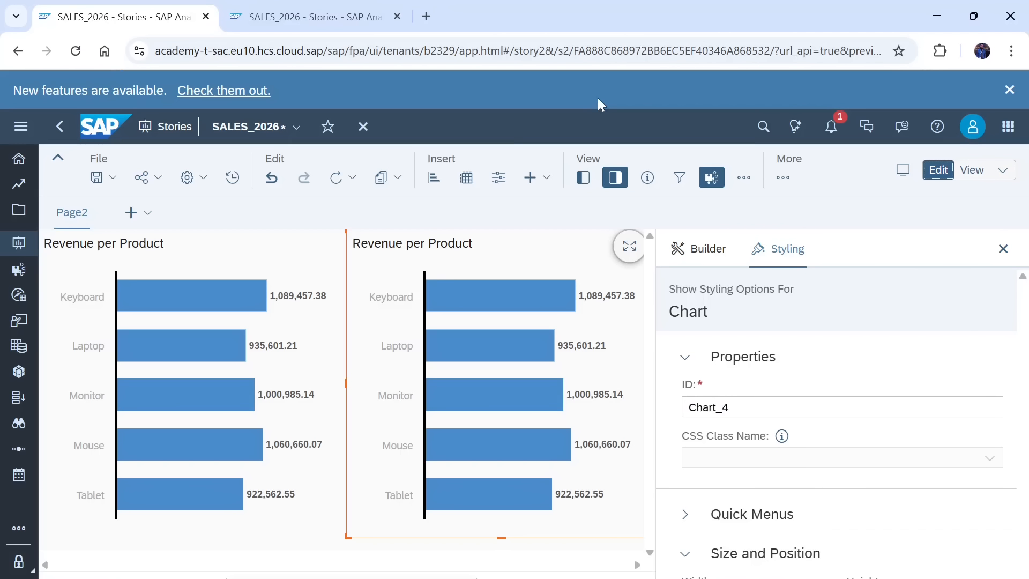
key(ctrl+s)
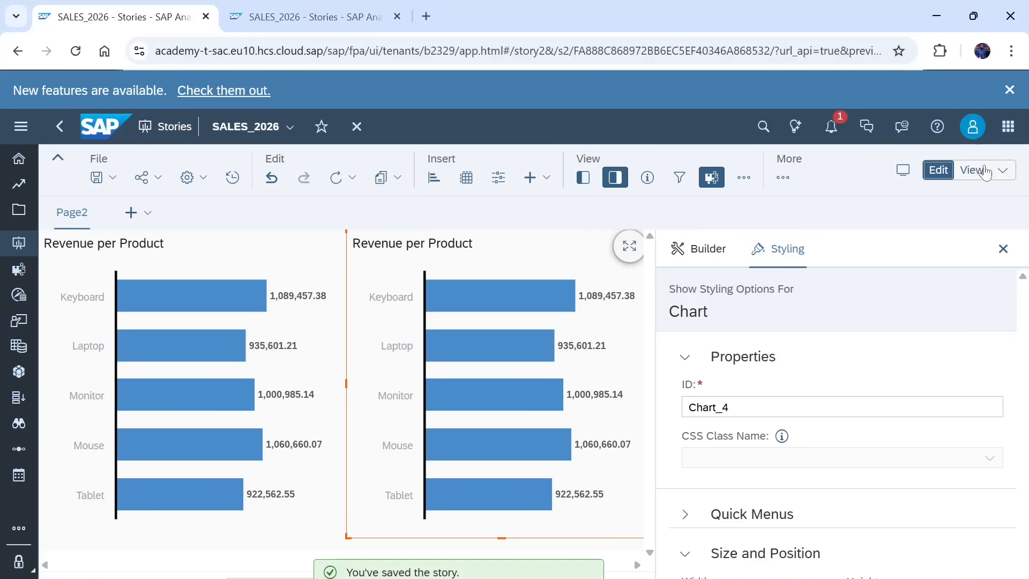
Review the responsive width rules of both breakpoints in the Flow Layout Panel's settings.
click(703, 257)
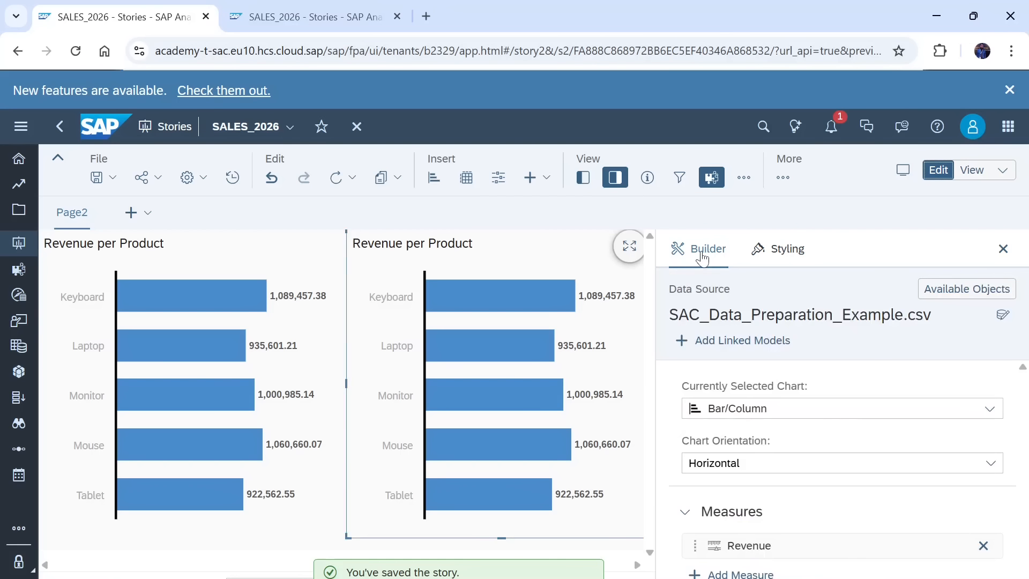
click(228, 549)
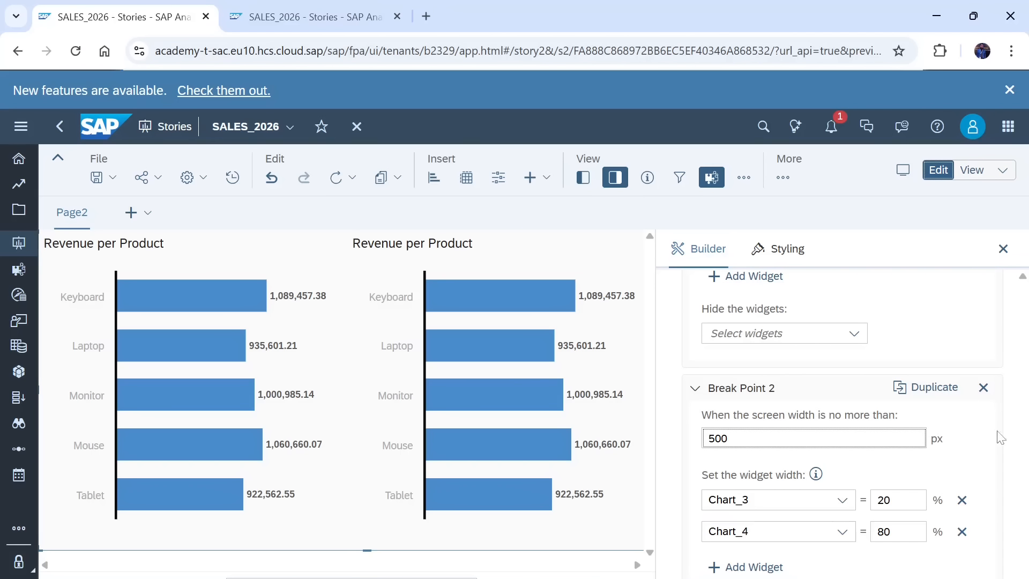
scroll(995, 467, up, 6)
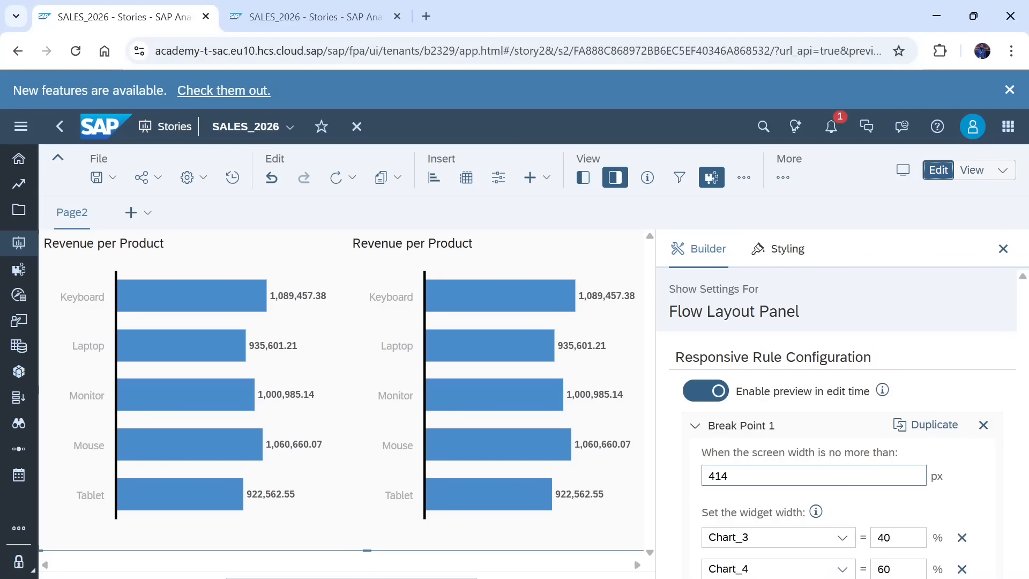
click(894, 532)
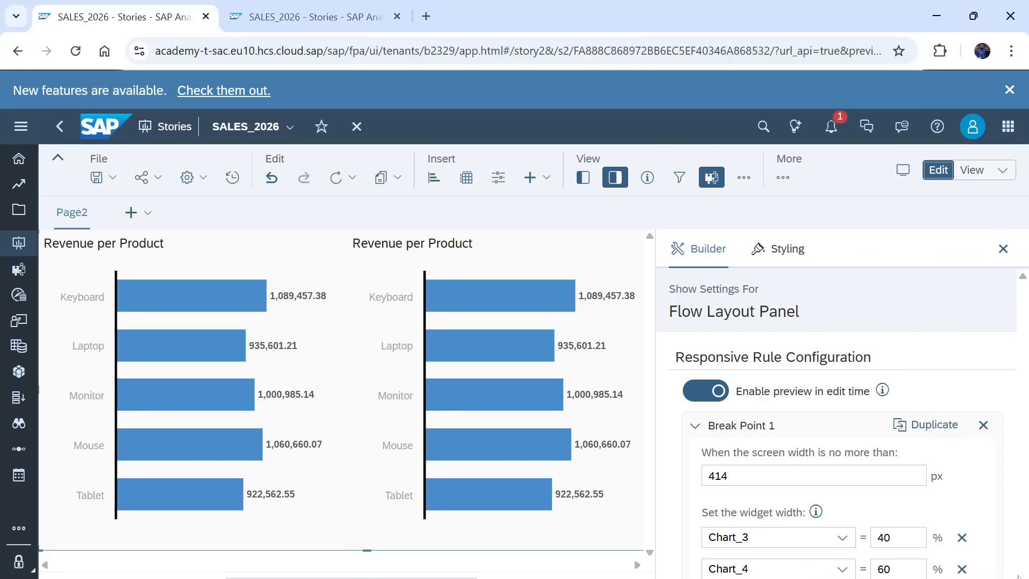
scroll(836, 424, down, 5)
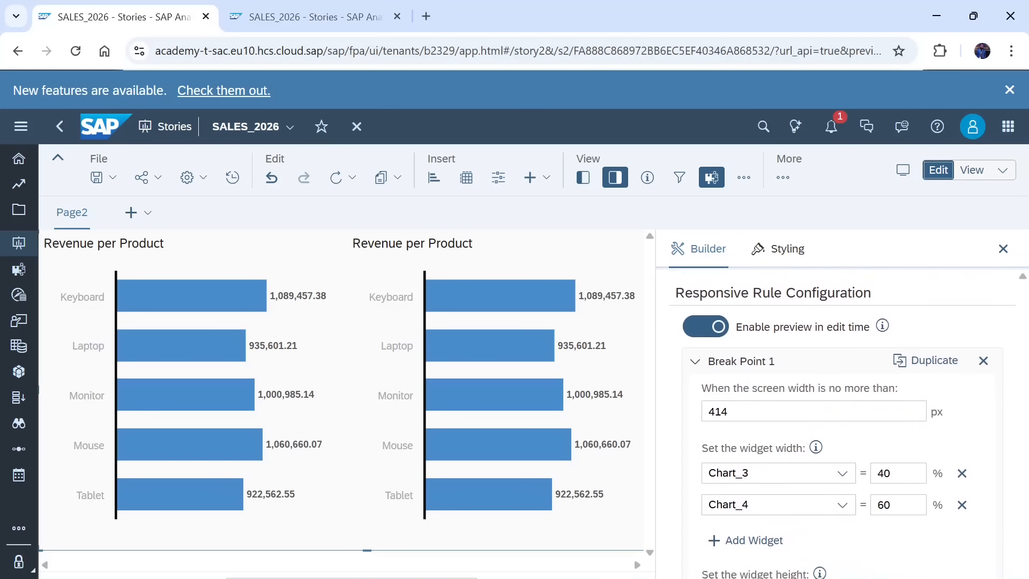
scroll(841, 424, down, 3)
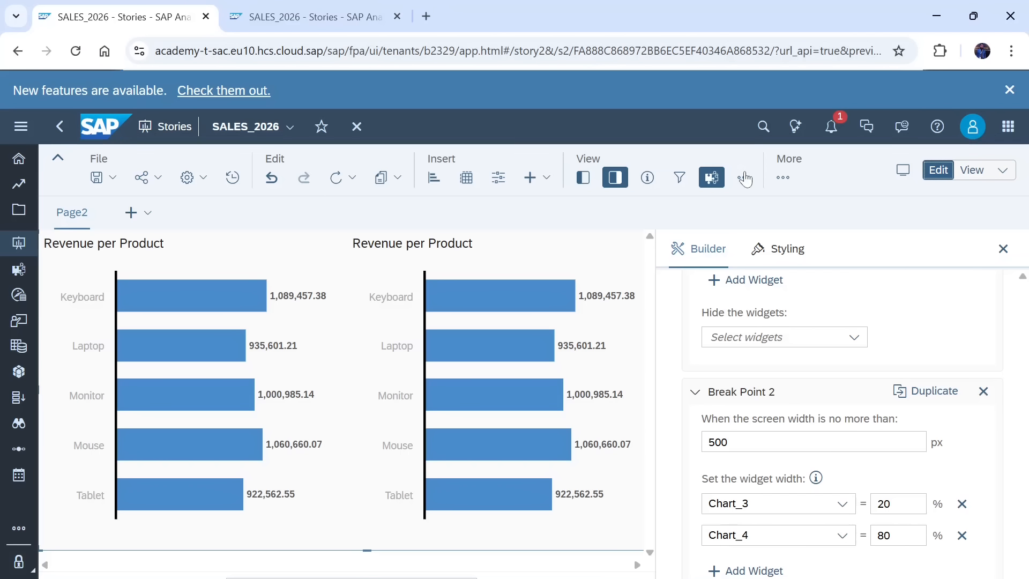
Hide the builder settings and open a fresh preview of the story, closing the older preview.
click(614, 179)
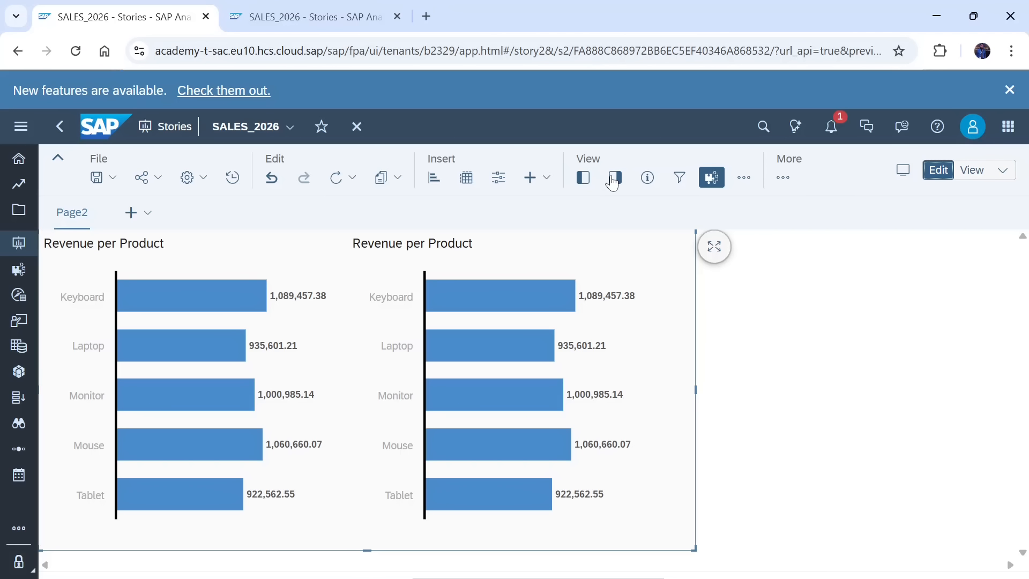
click(972, 171)
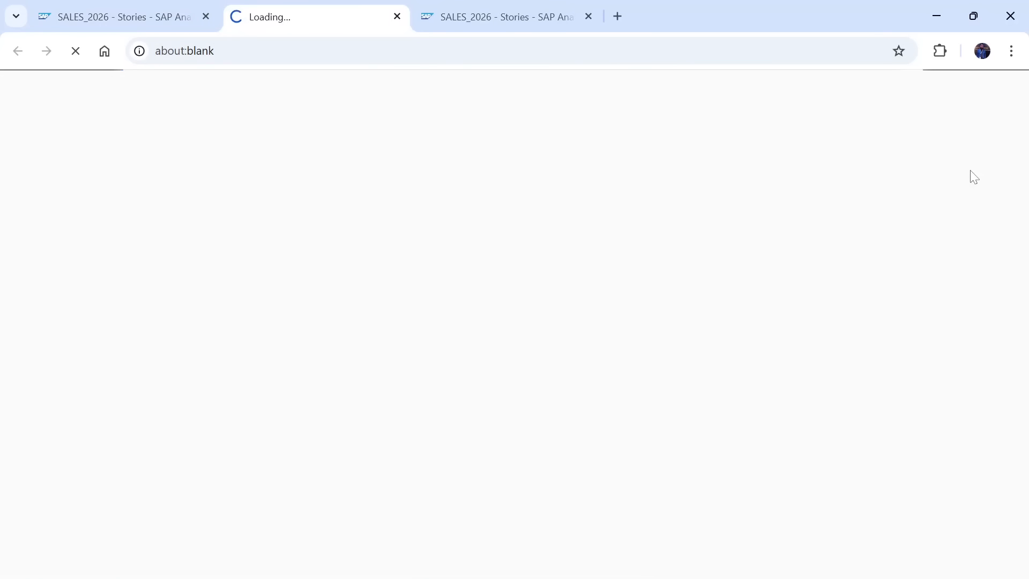
click(588, 17)
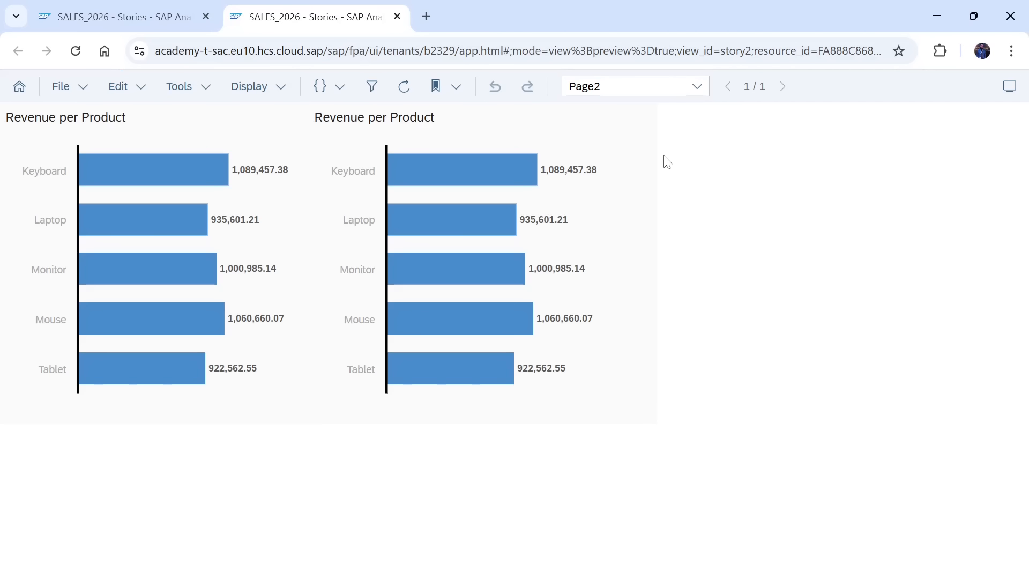
Open the browser's developer tools on the story preview and change the width of the responsive device view.
click(1012, 52)
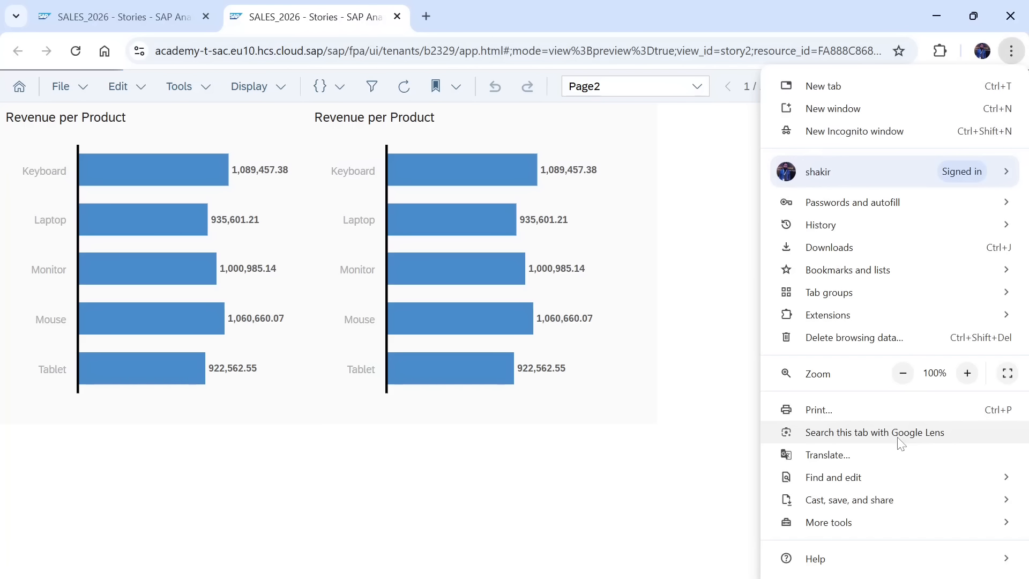
mouse_move(846, 525)
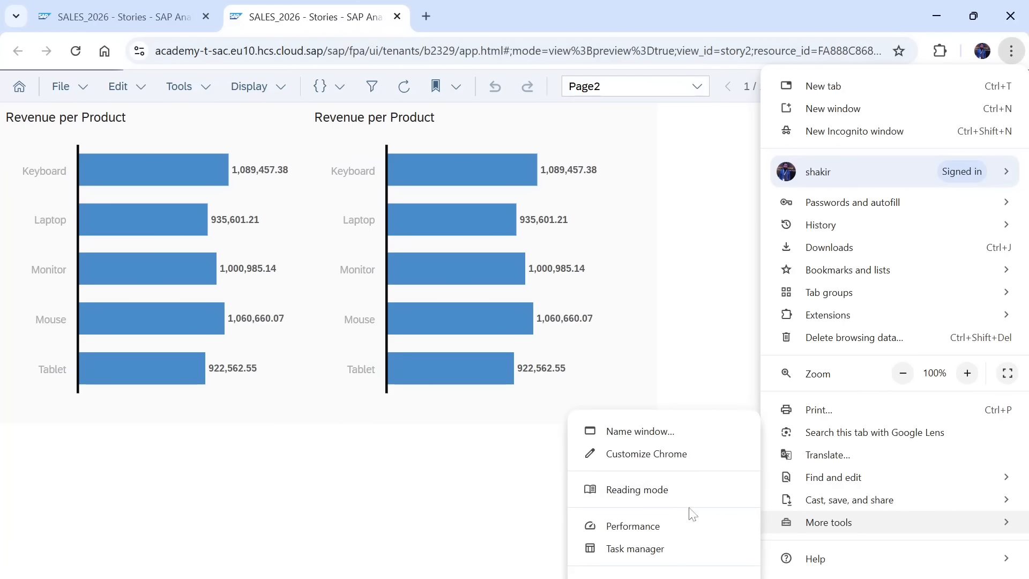
click(644, 578)
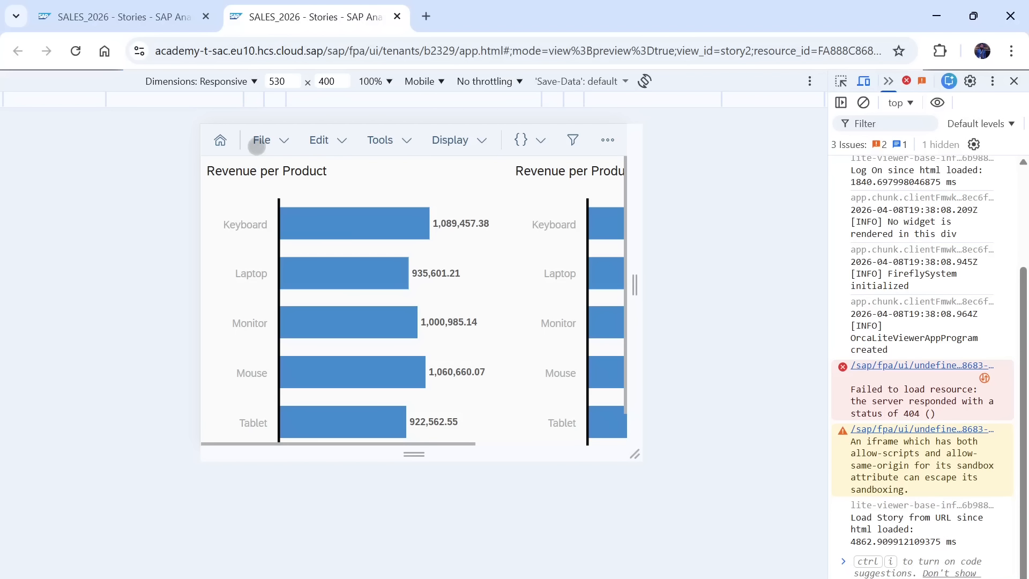
double_click(277, 81)
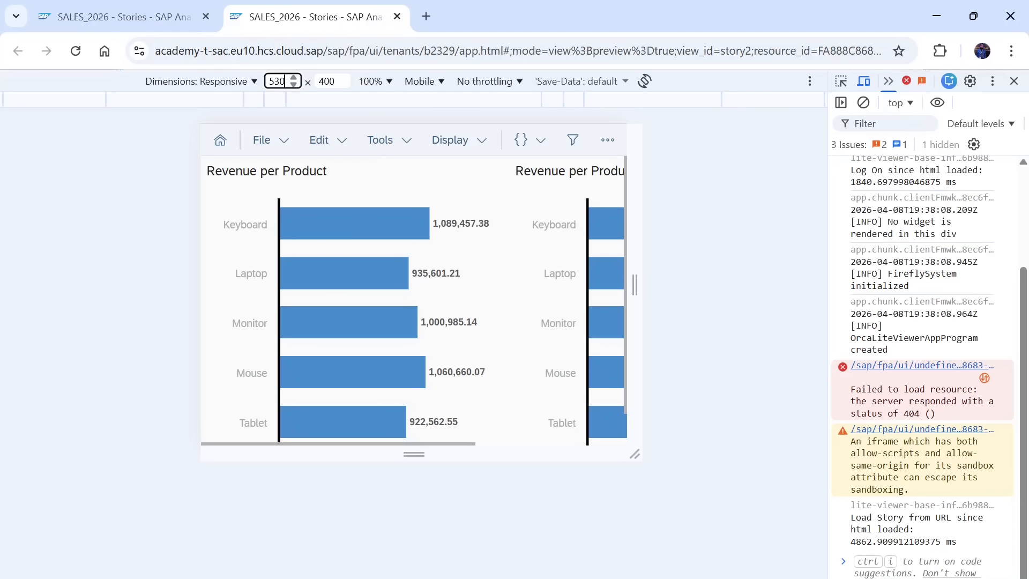
text(41)
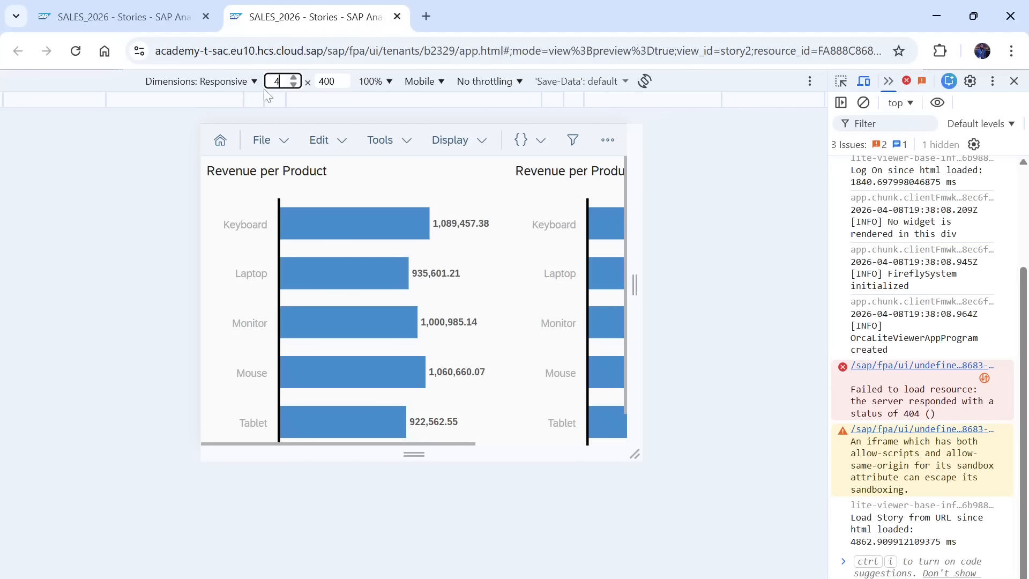